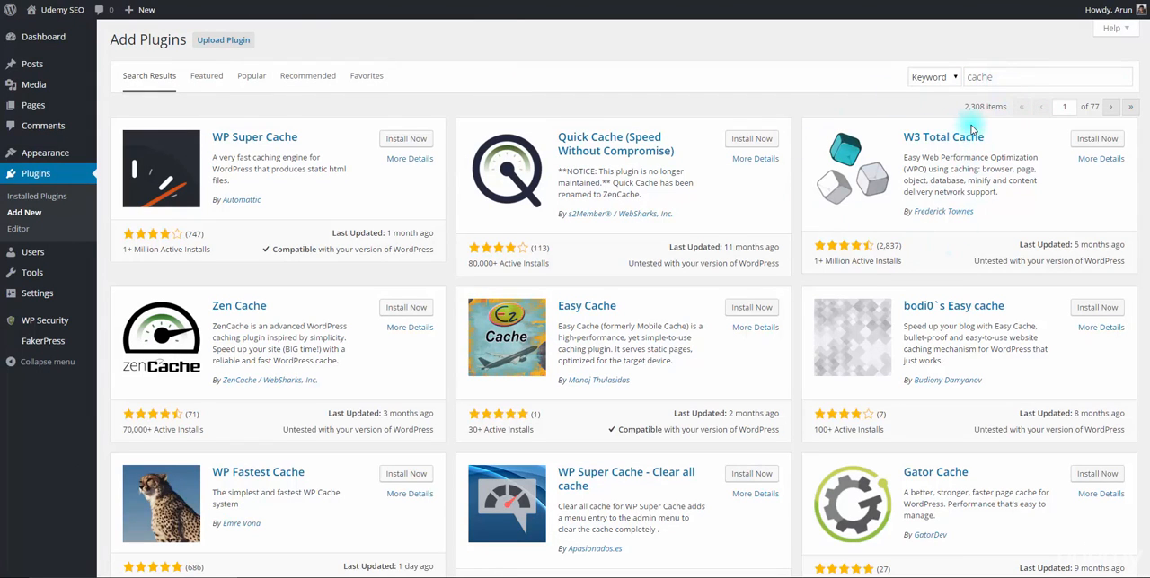
Install and activate the W3 Total Cache plugin and enable its edge mode.
left_click(1113, 139)
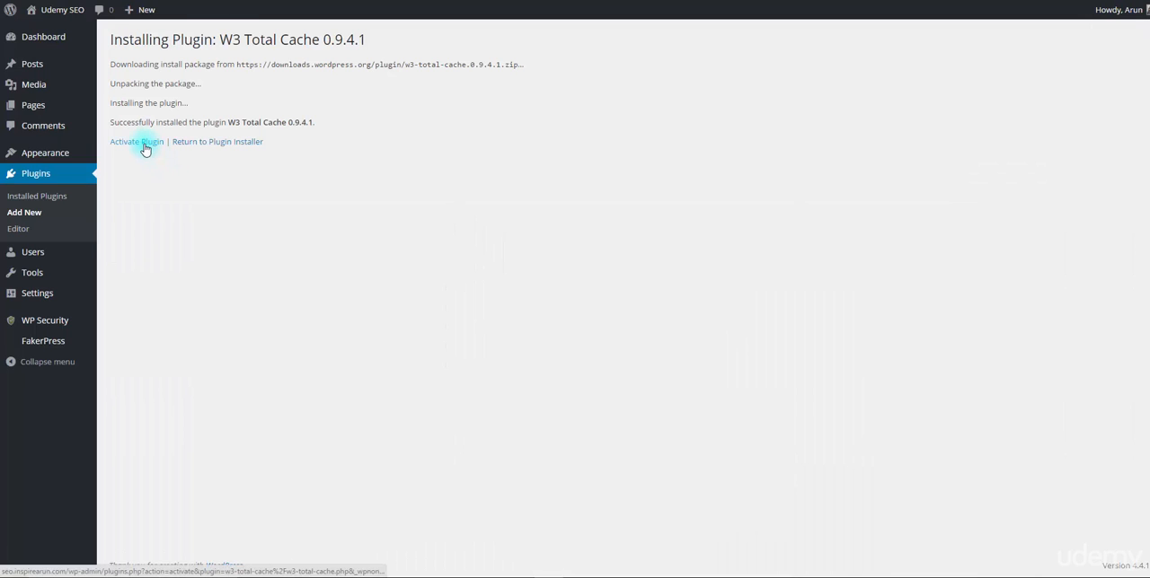
left_click(145, 146)
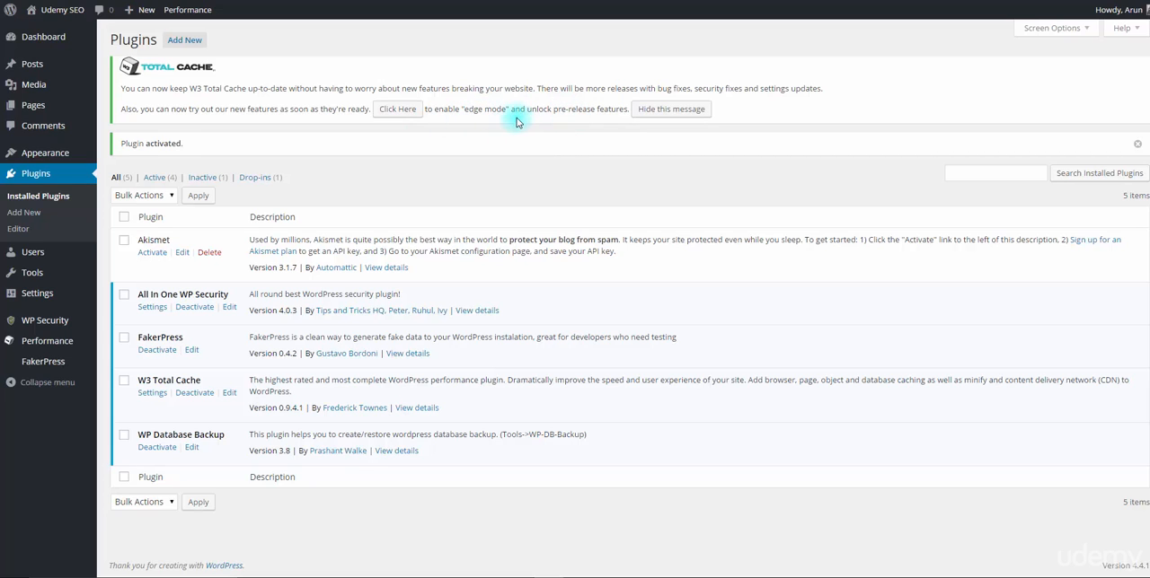
left_click(408, 110)
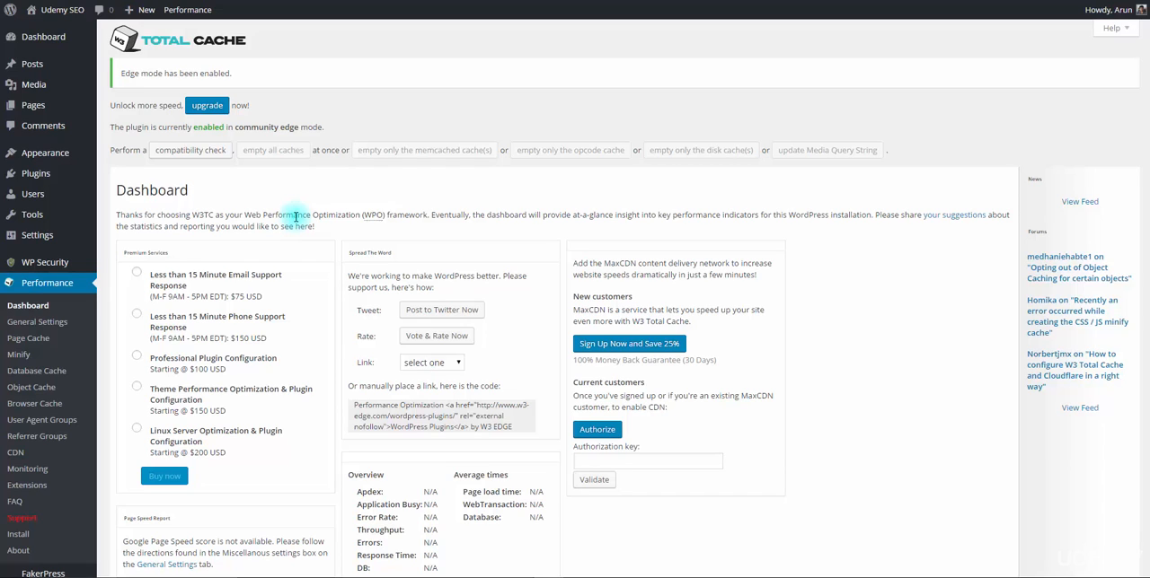
Run the W3 Total Cache compatibility check, review the server modules and resources, and close the report.
scroll(296, 217, "down", 1)
scroll(295, 218, "up", 1)
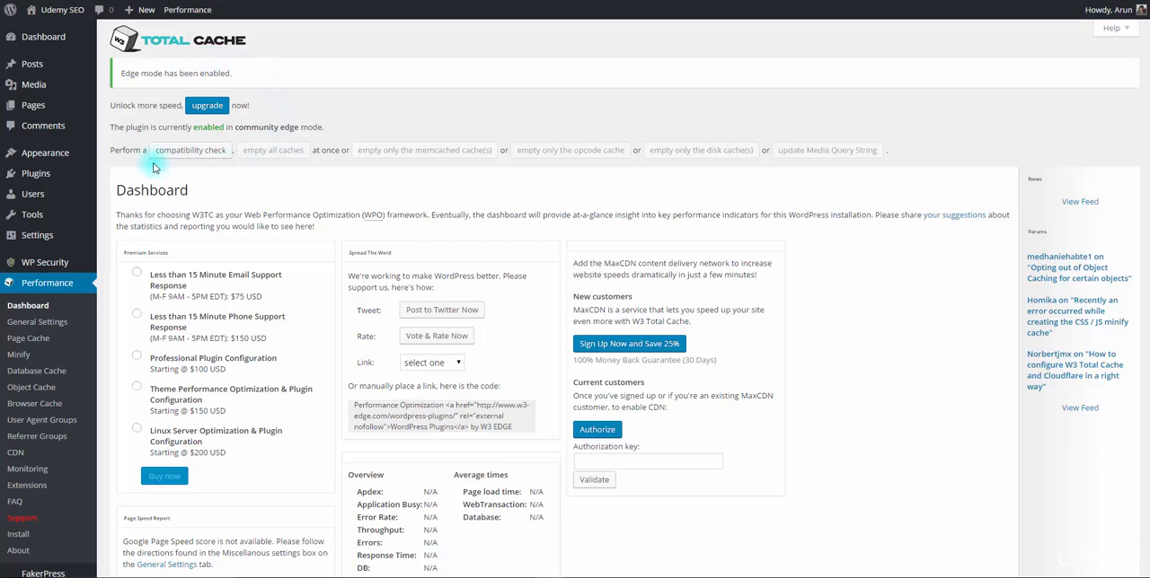
left_click(199, 153)
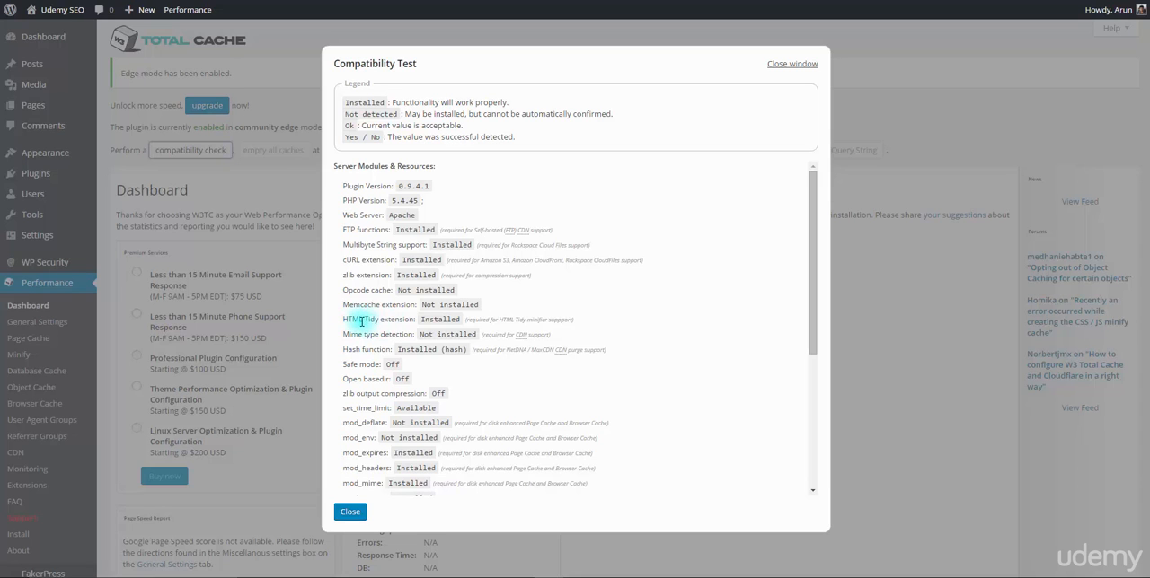
scroll(393, 213, "down", 2)
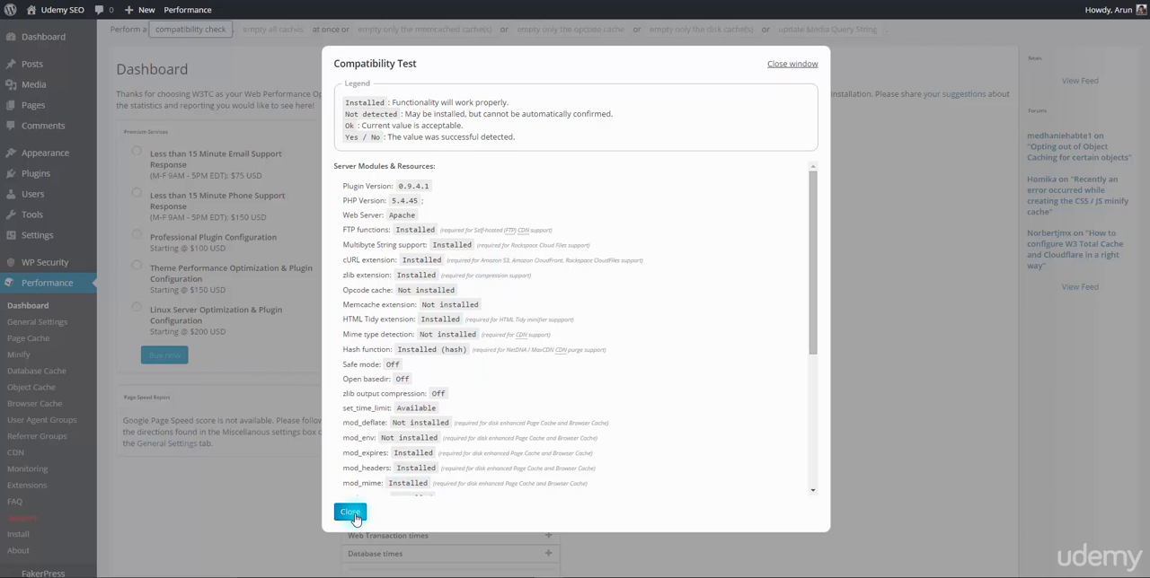
left_click(352, 513)
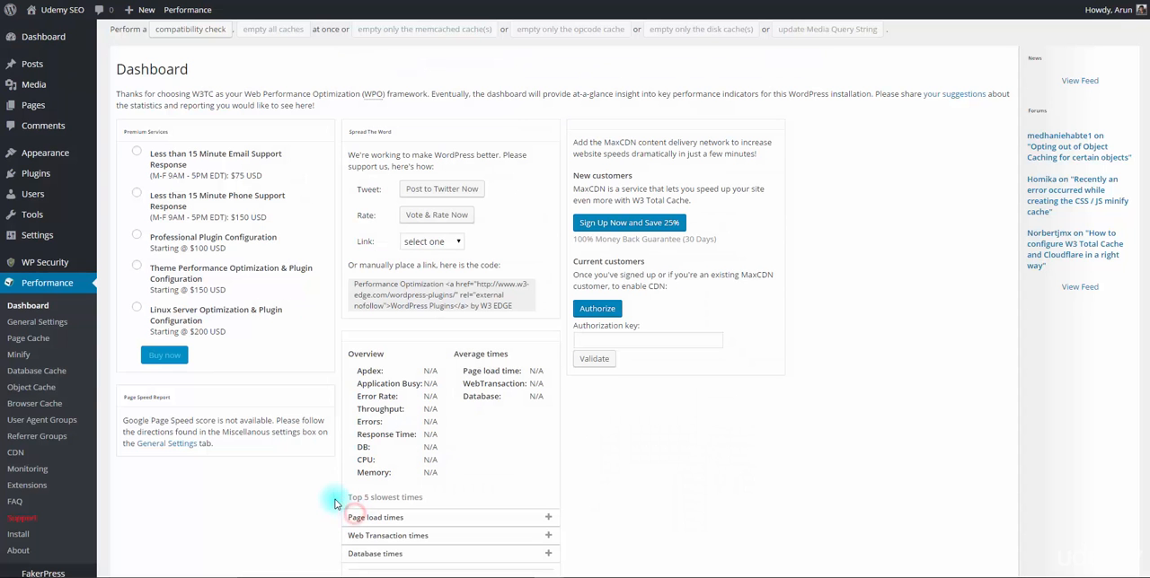
In the W3 Total Cache general settings, enable page cache with the Disk: Enhanced method and enable Minify.
left_click(52, 327)
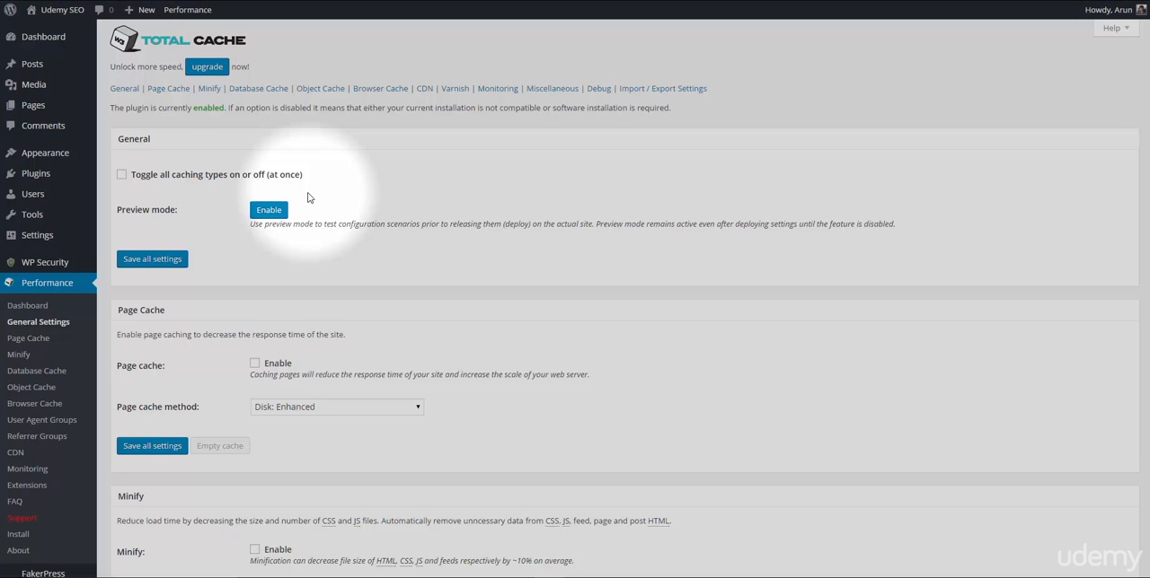
scroll(308, 197, "down", 2)
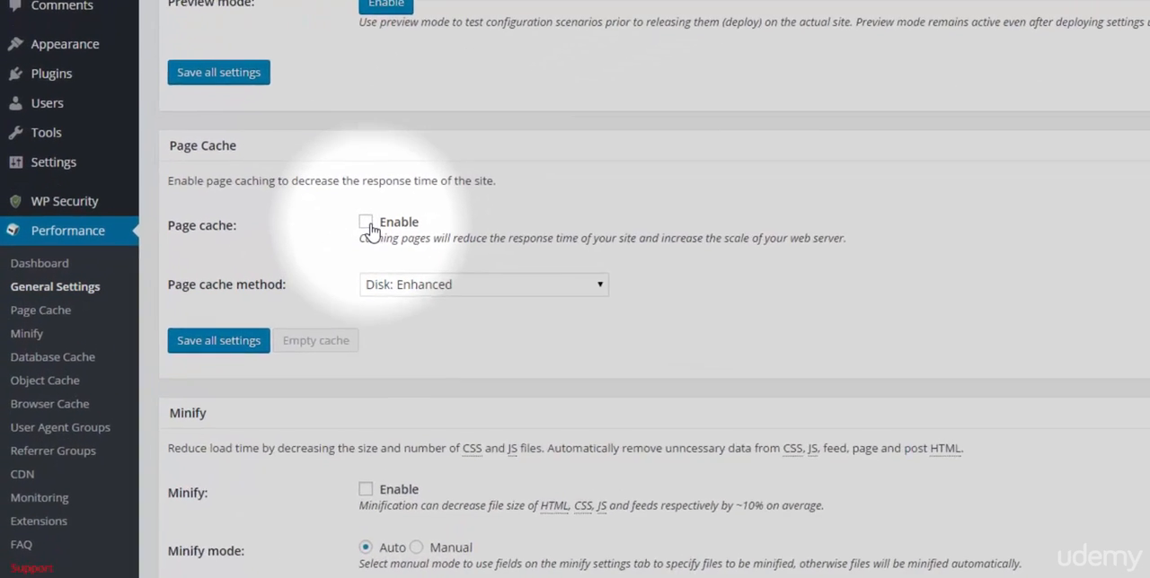
left_click(367, 224)
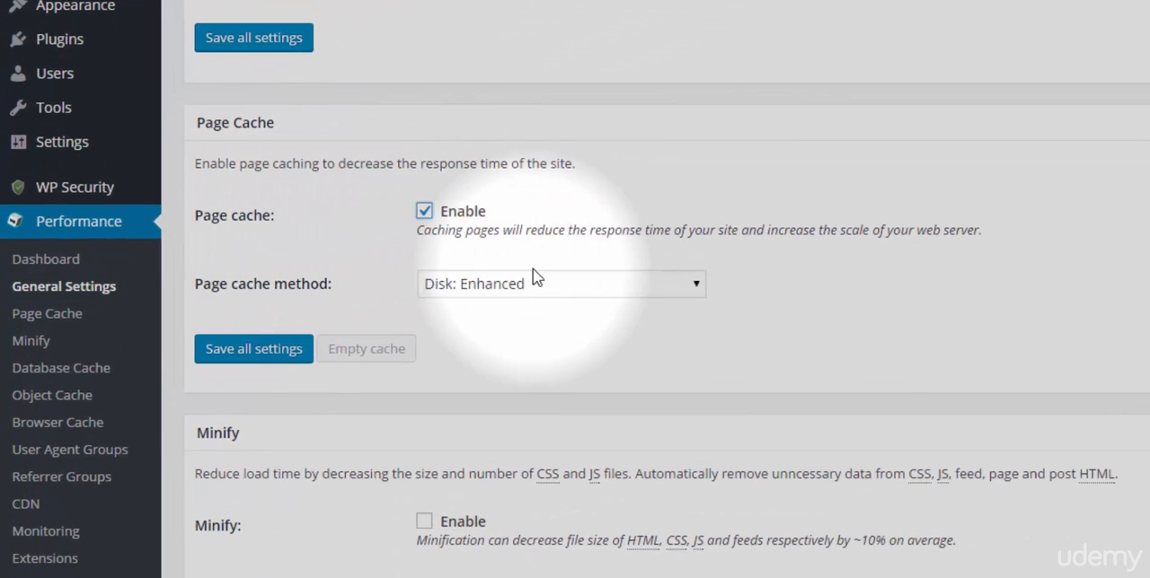
left_click(682, 284)
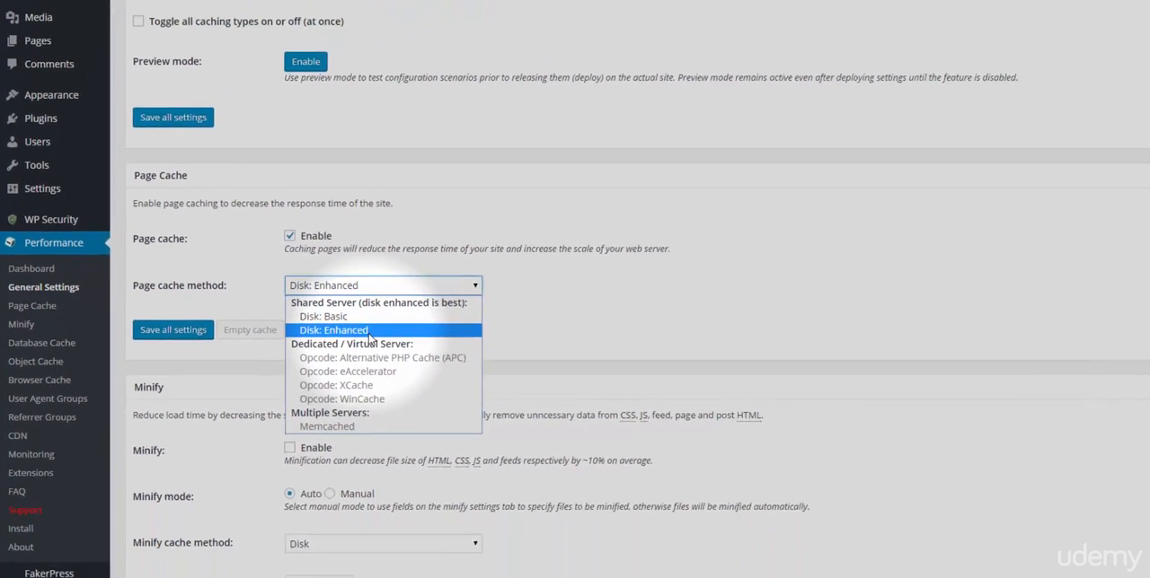
left_click(368, 331)
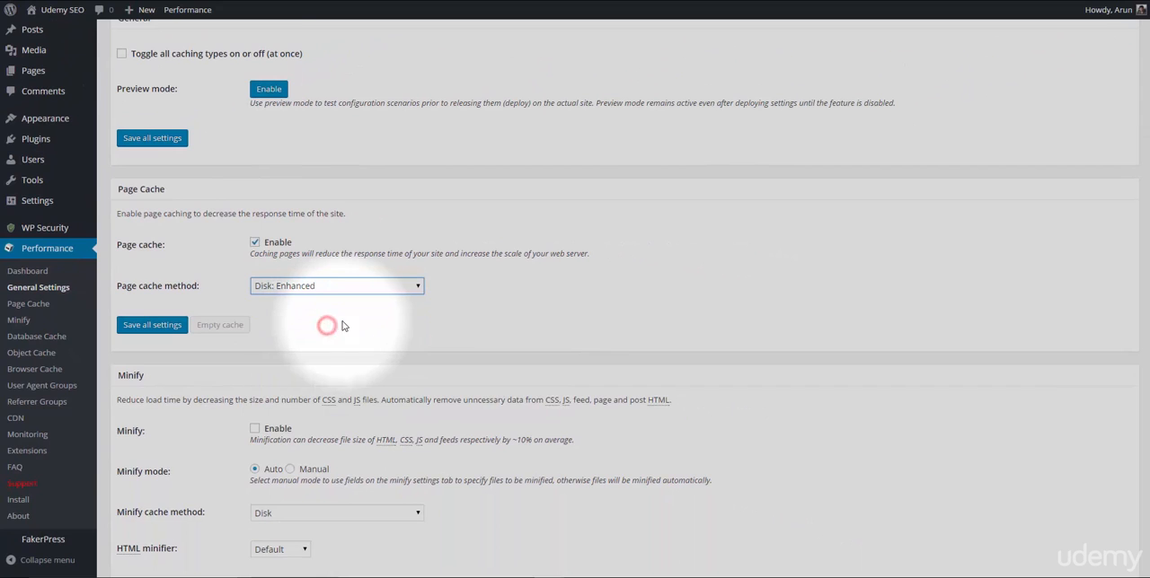
scroll(413, 321, "down", 3)
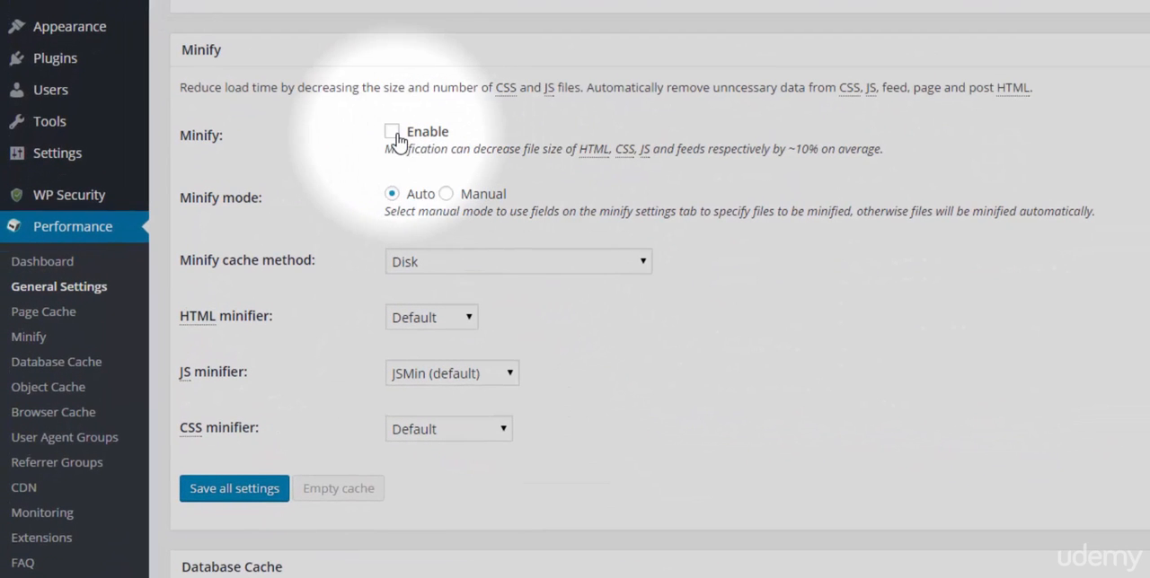
left_click(393, 132)
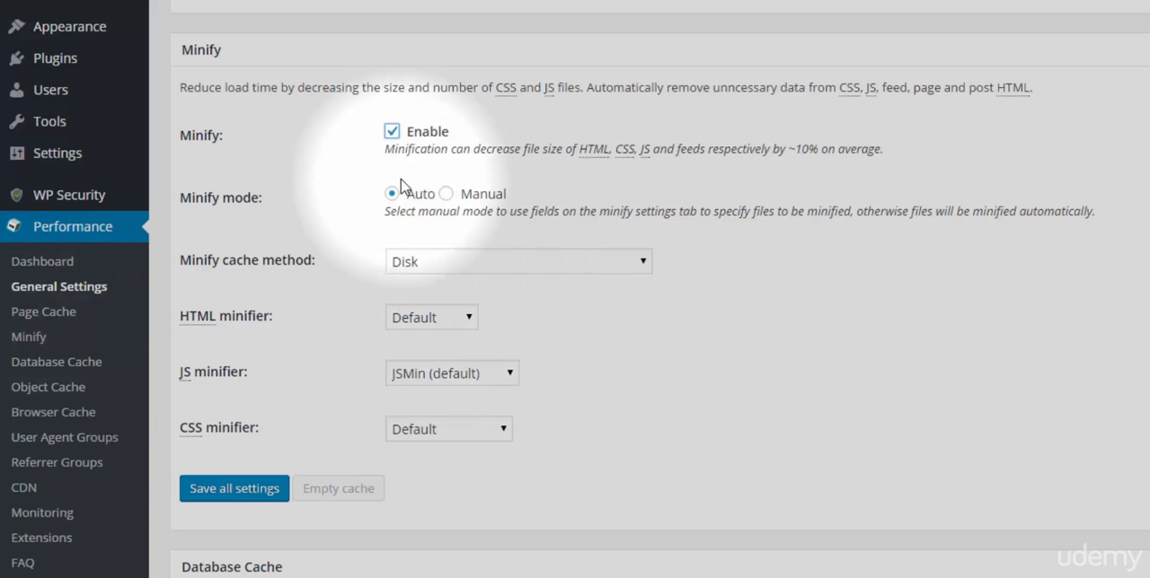
Review the Database Cache usage note about object caching and enable Object Cache.
scroll(397, 199, "down", 3)
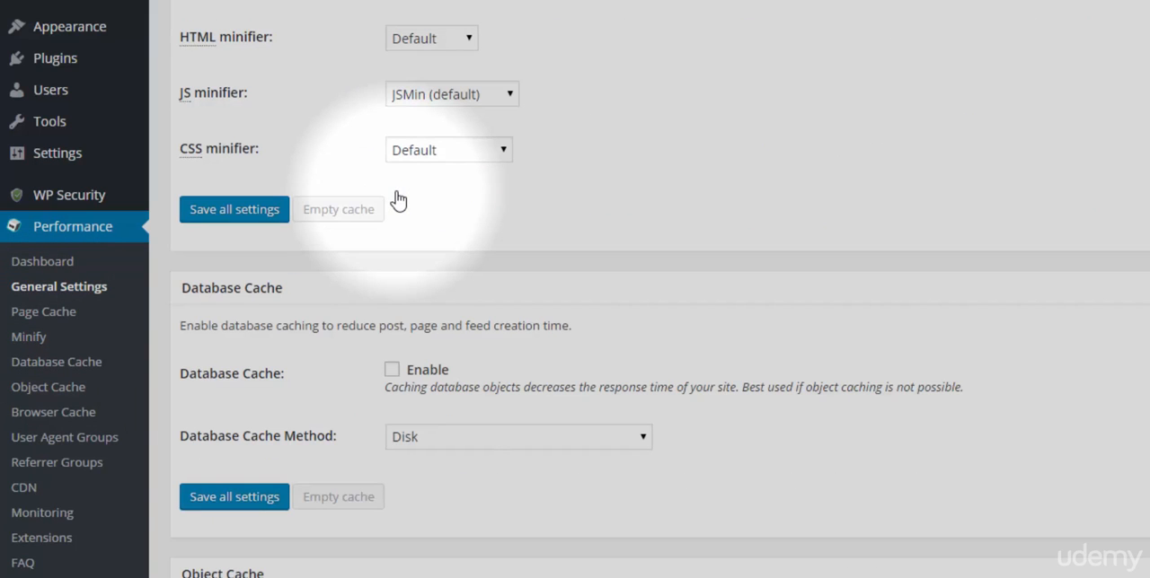
scroll(400, 199, "down", 2)
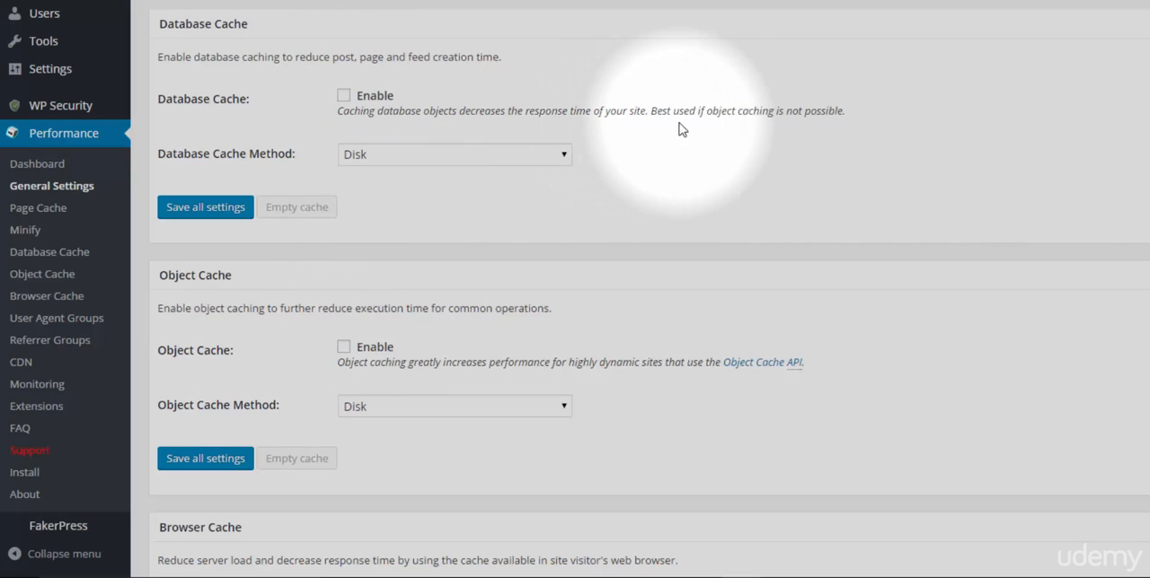
left_click(648, 108)
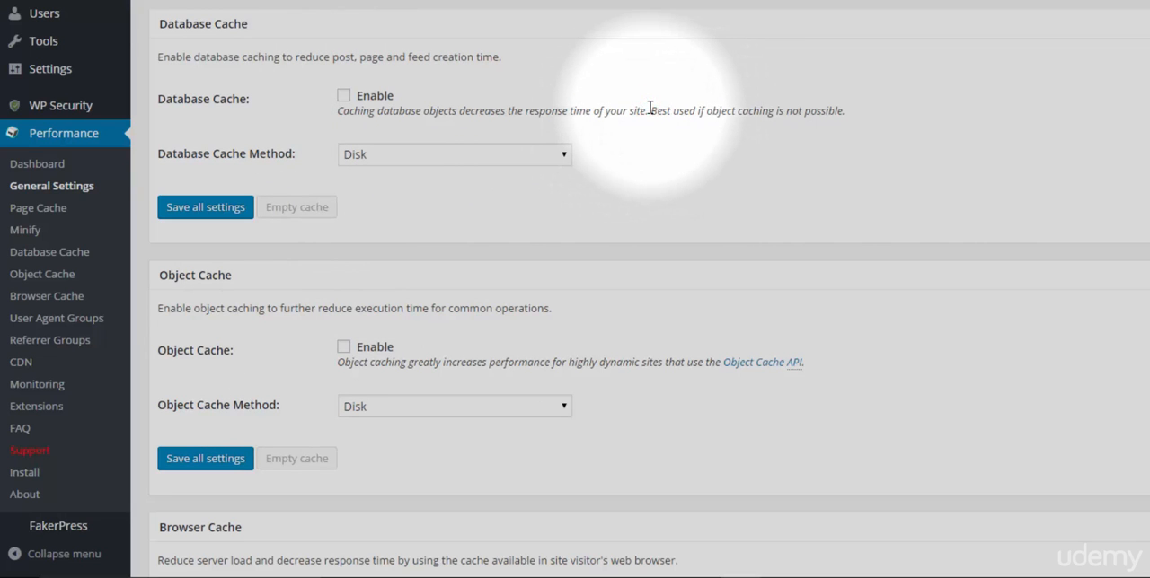
left_click_drag(649, 108, 843, 112)
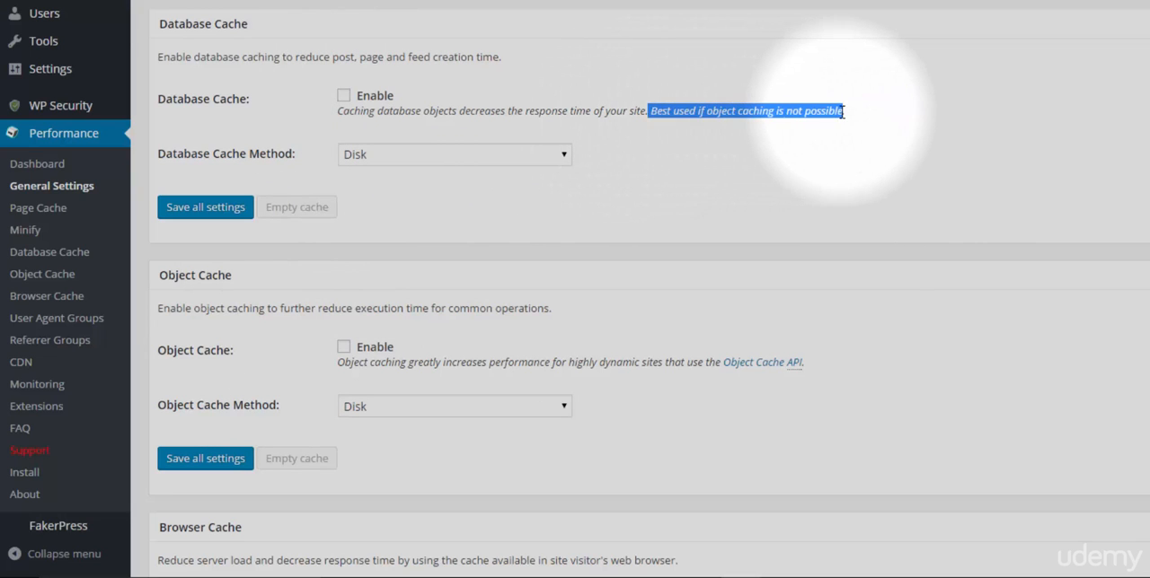
left_click(725, 122)
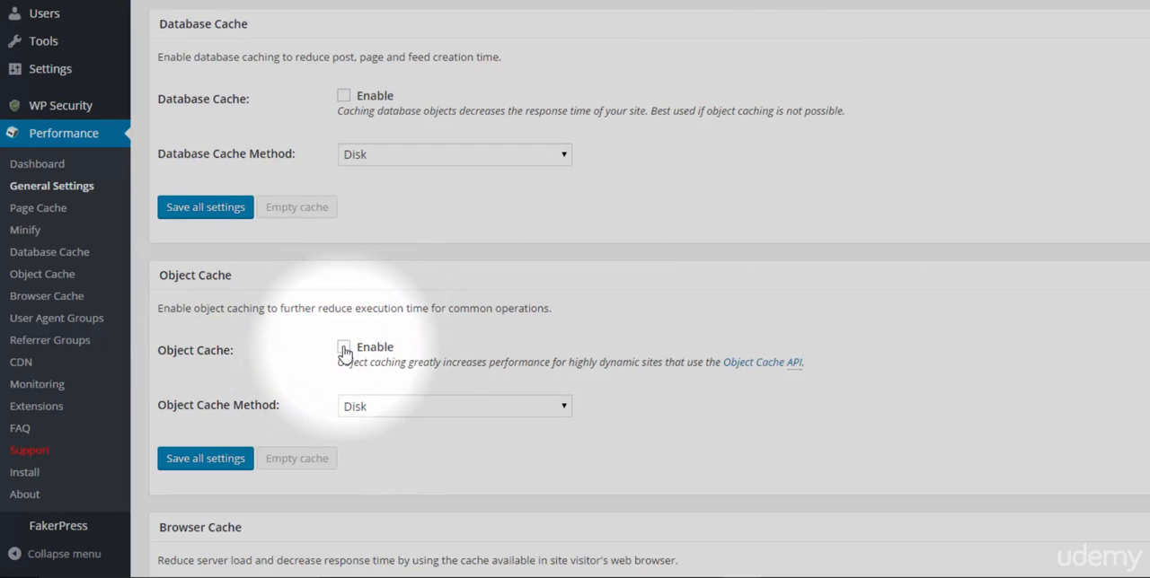
left_click(343, 348)
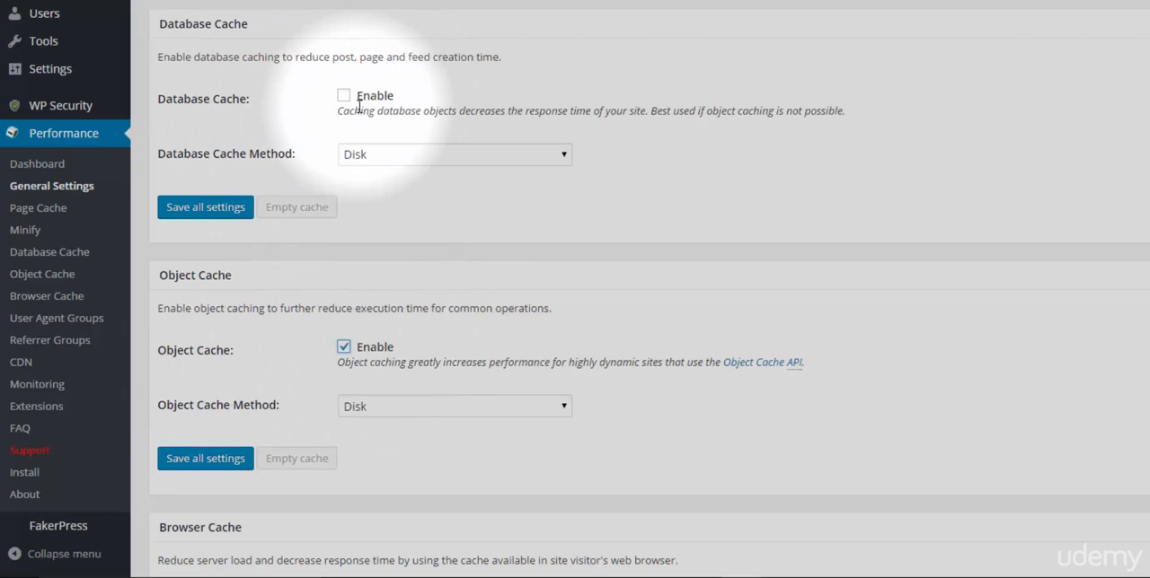
Check the Browser Cache setting and examine the available CDN types without choosing another one.
scroll(338, 117, "down", 3)
scroll(351, 267, "down", 1)
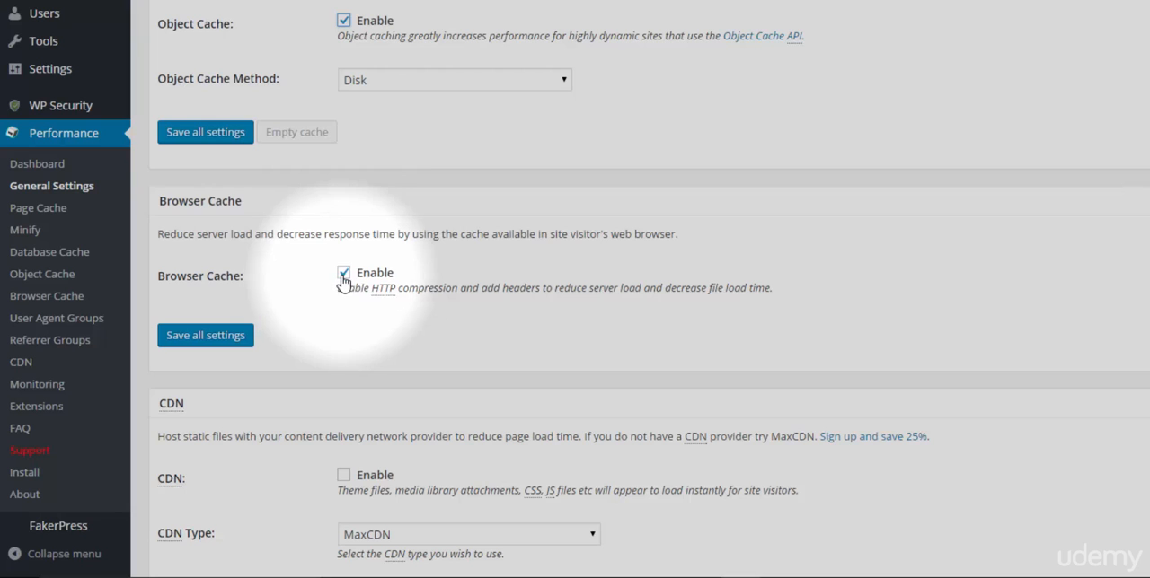
scroll(292, 205, "down", 3)
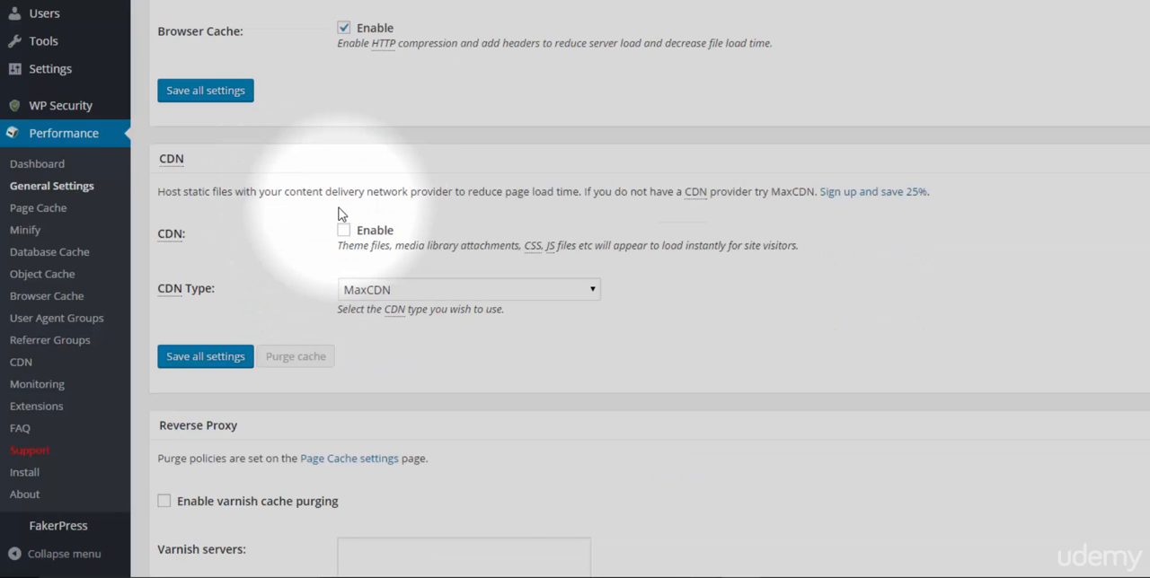
left_click(437, 289)
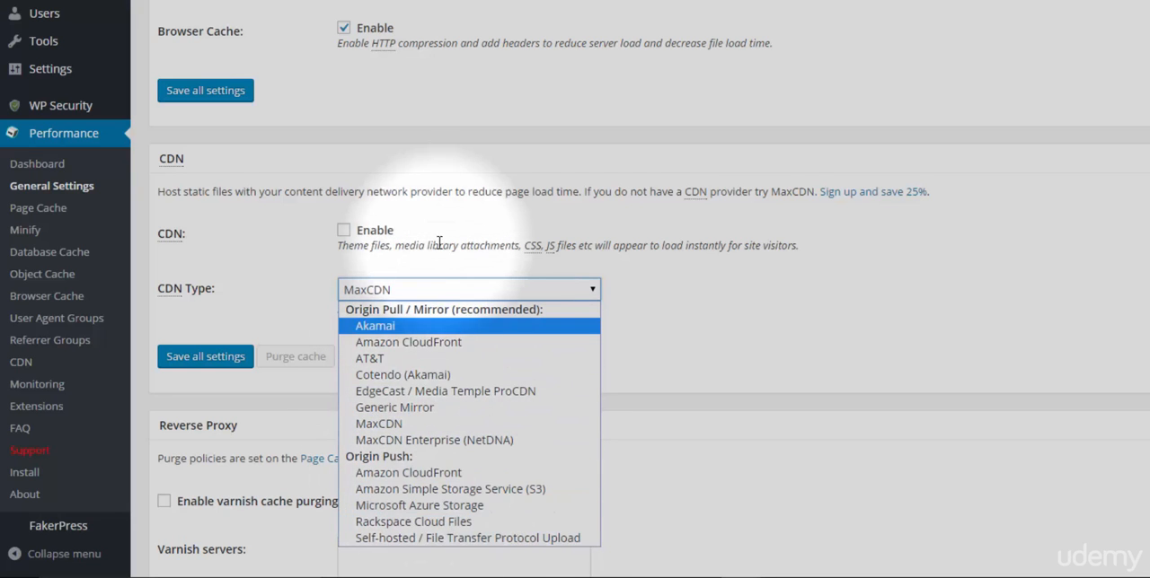
left_click(435, 222)
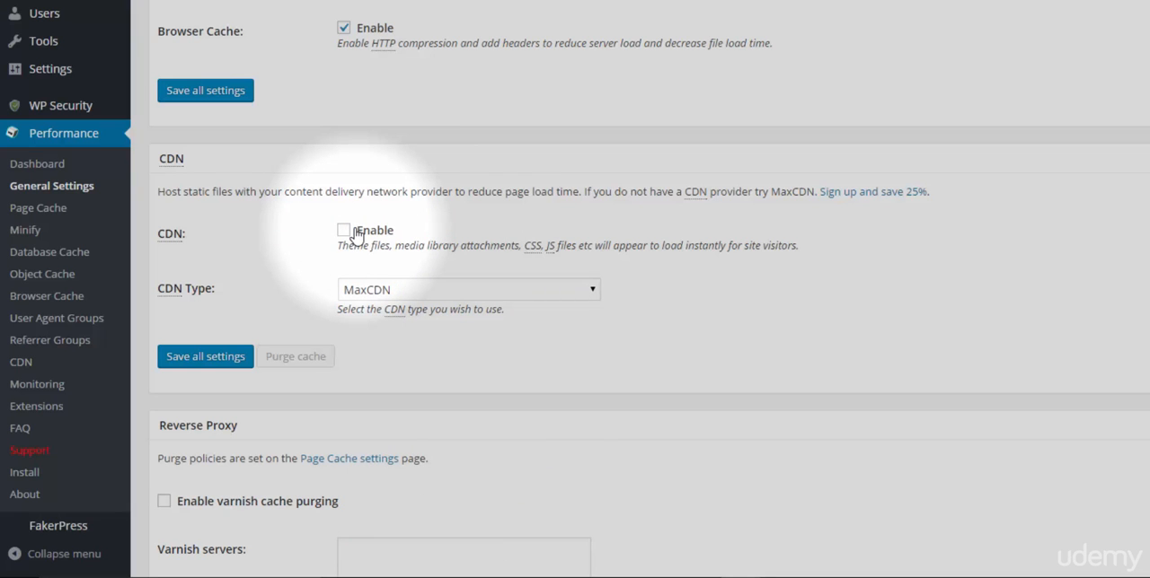
left_click(349, 290)
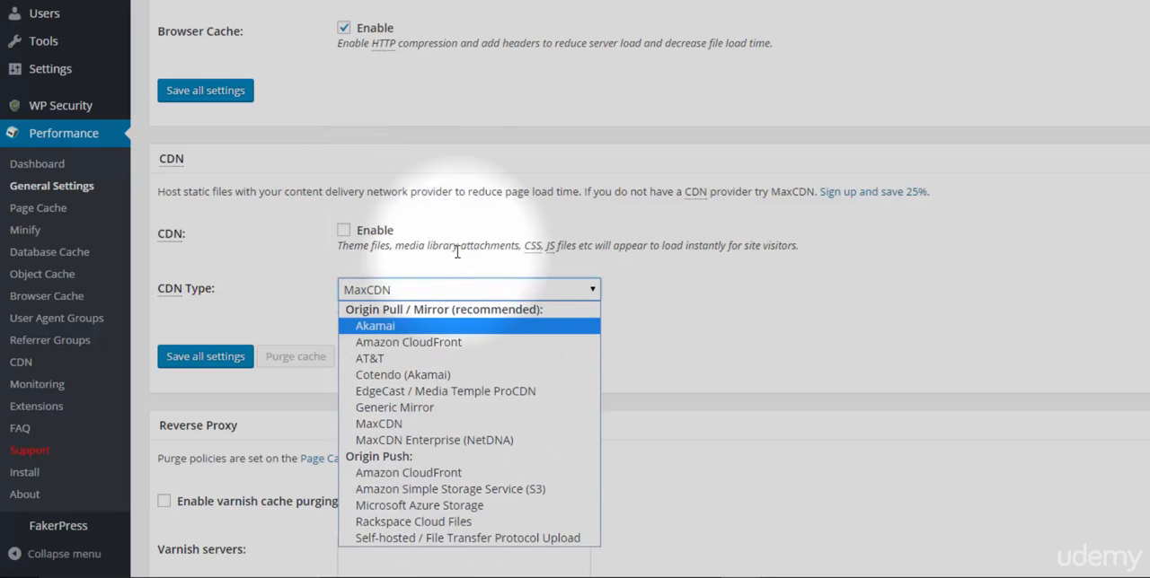
left_click(456, 206)
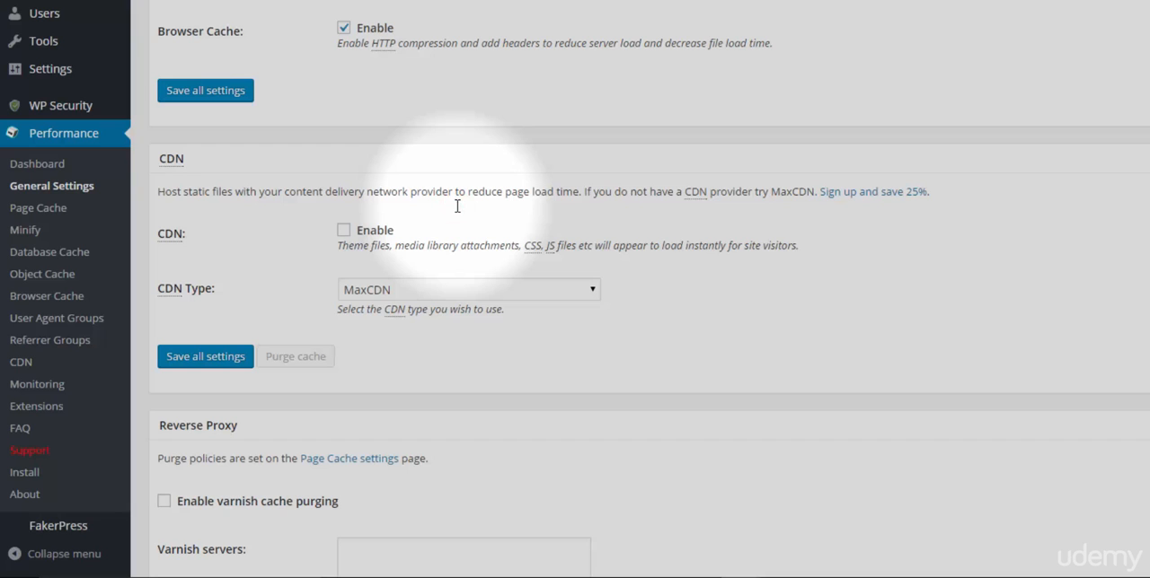
left_click(527, 289)
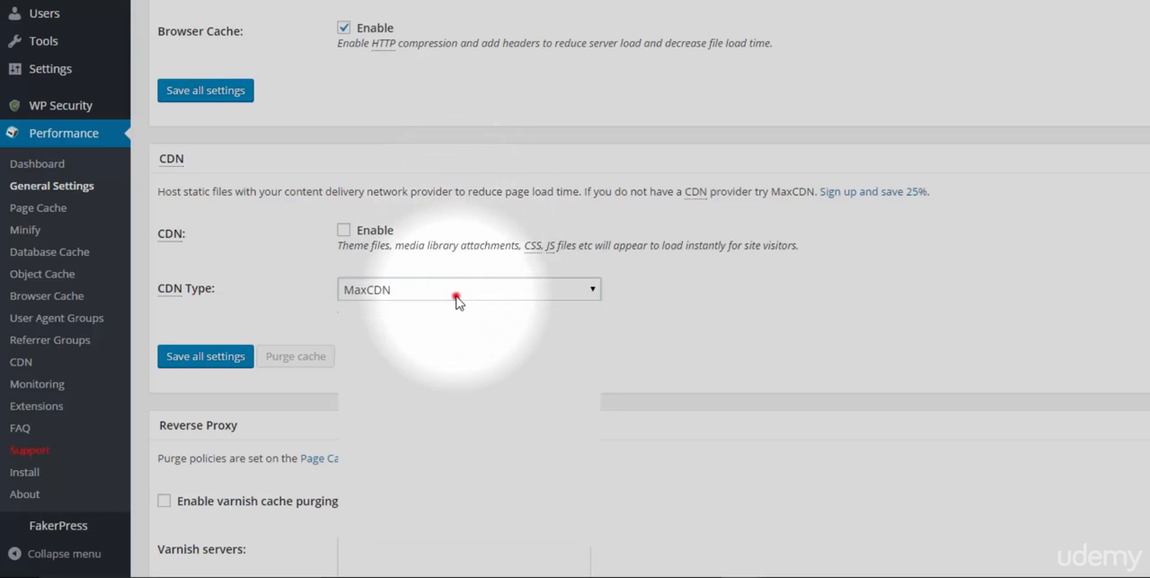
left_click(473, 227)
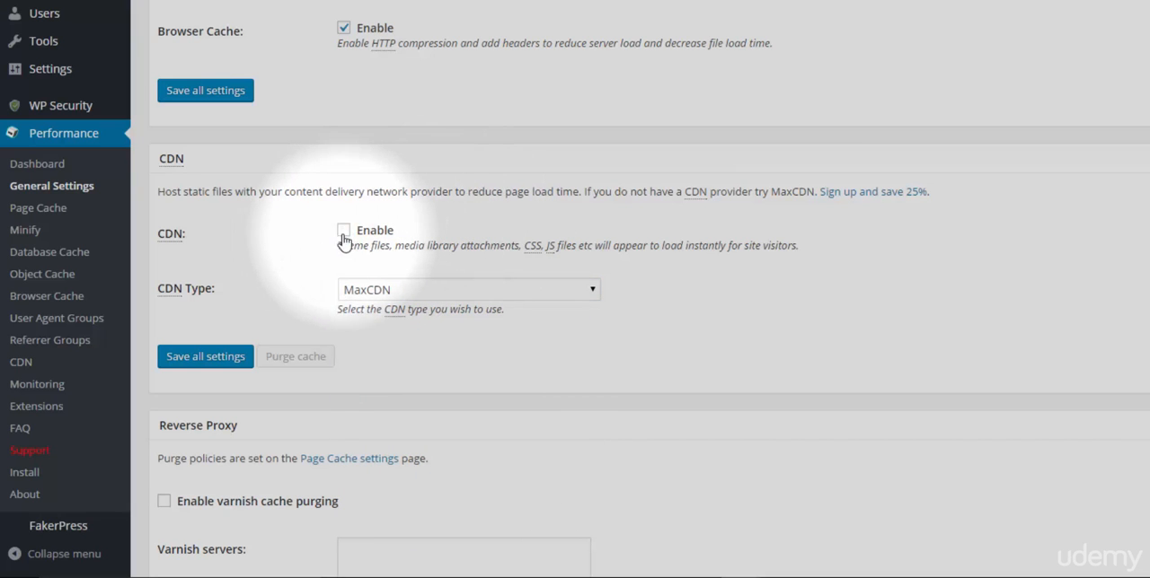
Save all W3 Total Cache general settings and dismiss the Minify Auto alert.
scroll(394, 212, "down", 6)
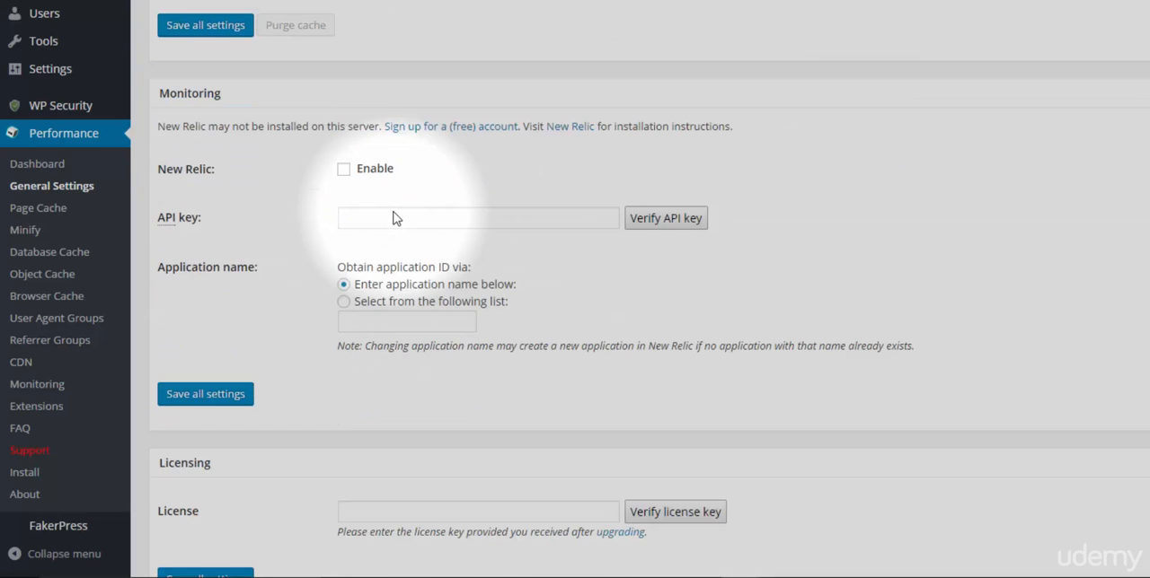
scroll(393, 213, "down", 15)
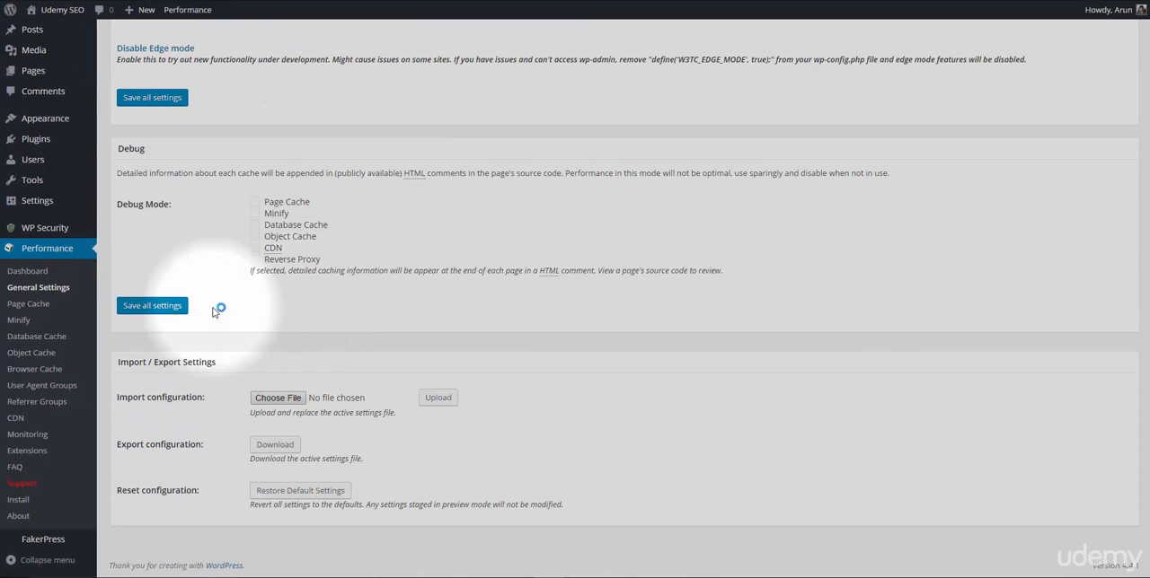
left_click(167, 308)
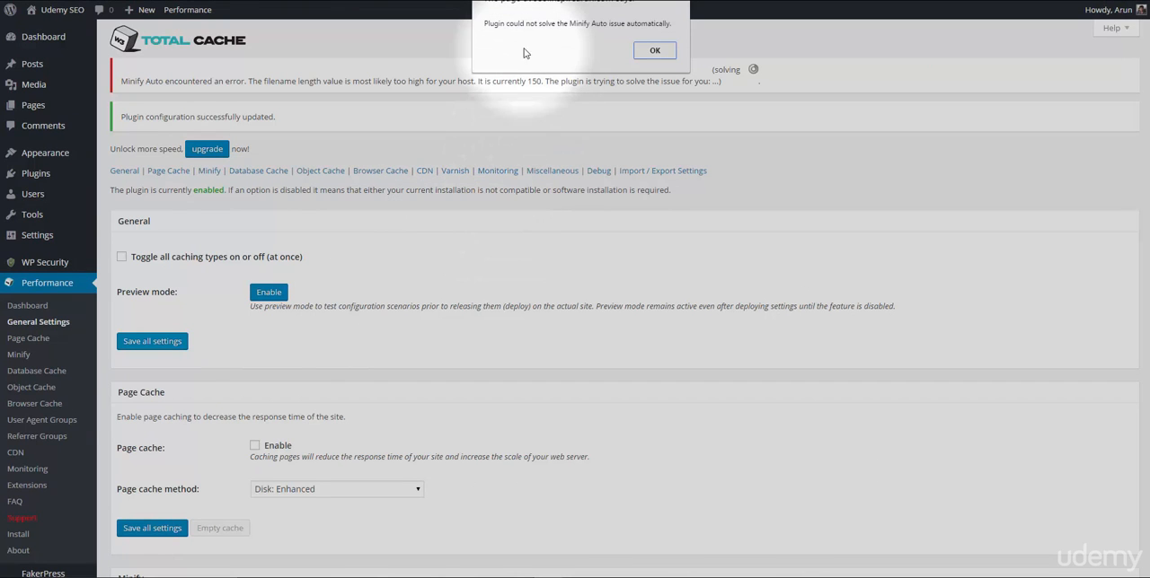
left_click(643, 52)
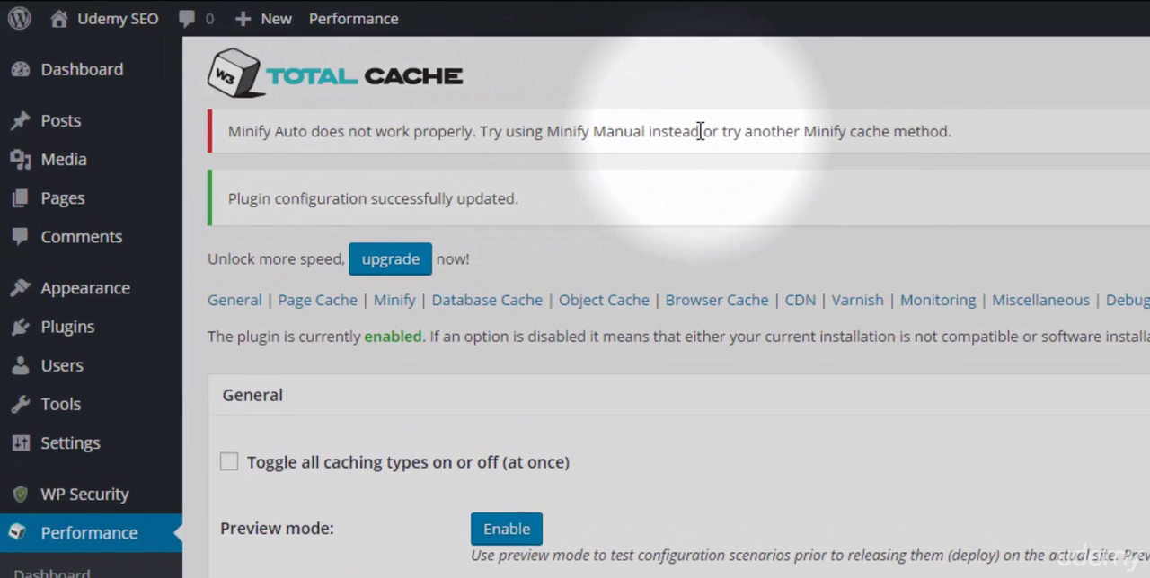
Enable page cache again and set the Minify mode to Manual, saving all settings.
scroll(716, 311, "down", 3)
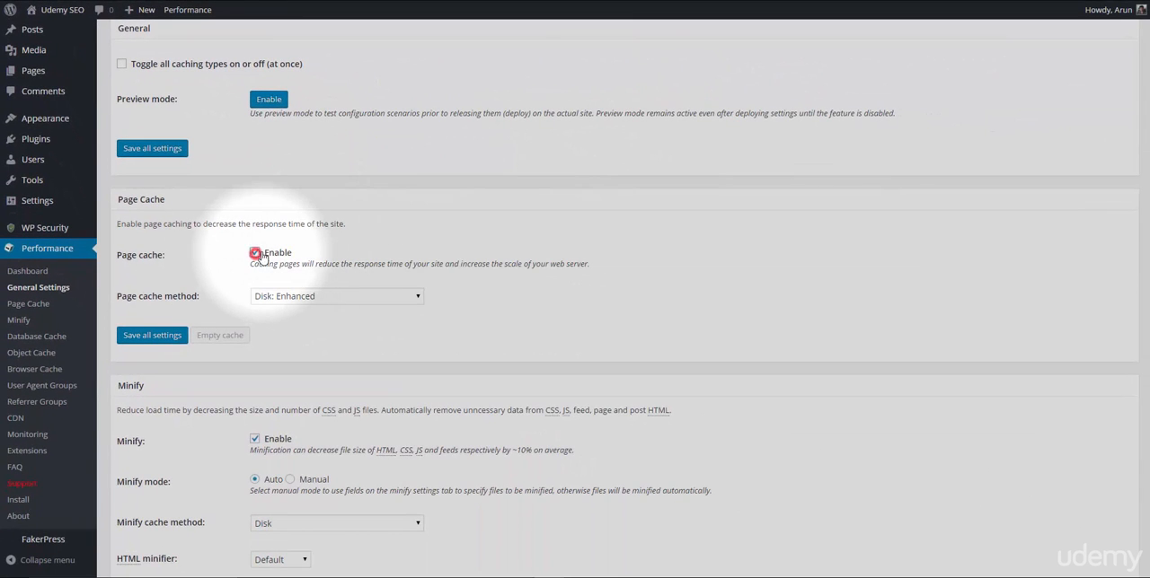
left_click(256, 254)
scroll(270, 260, "down", 2)
left_click(290, 297)
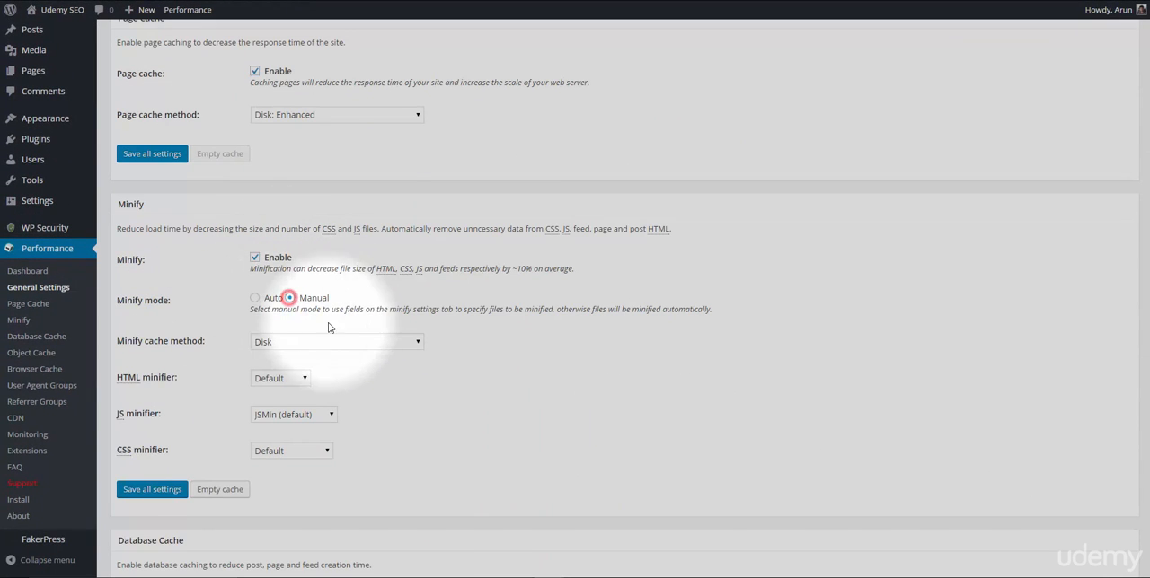
left_click(152, 490)
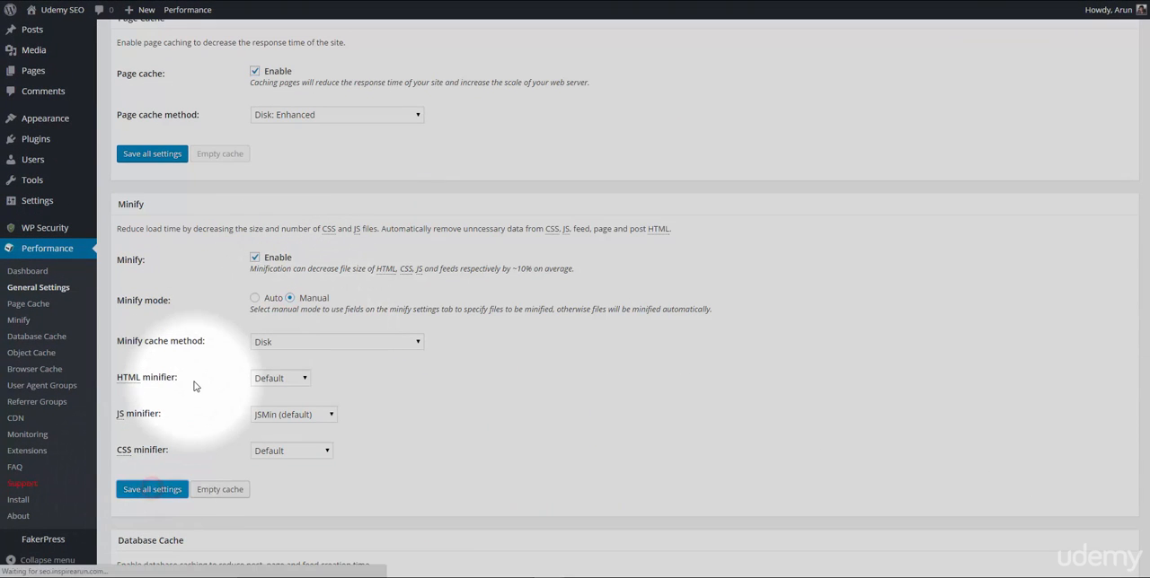
Open the plugin's dedicated Minify settings, enable HTML minification in the HTML & XML section, and save all settings.
scroll(180, 364, "down", 1)
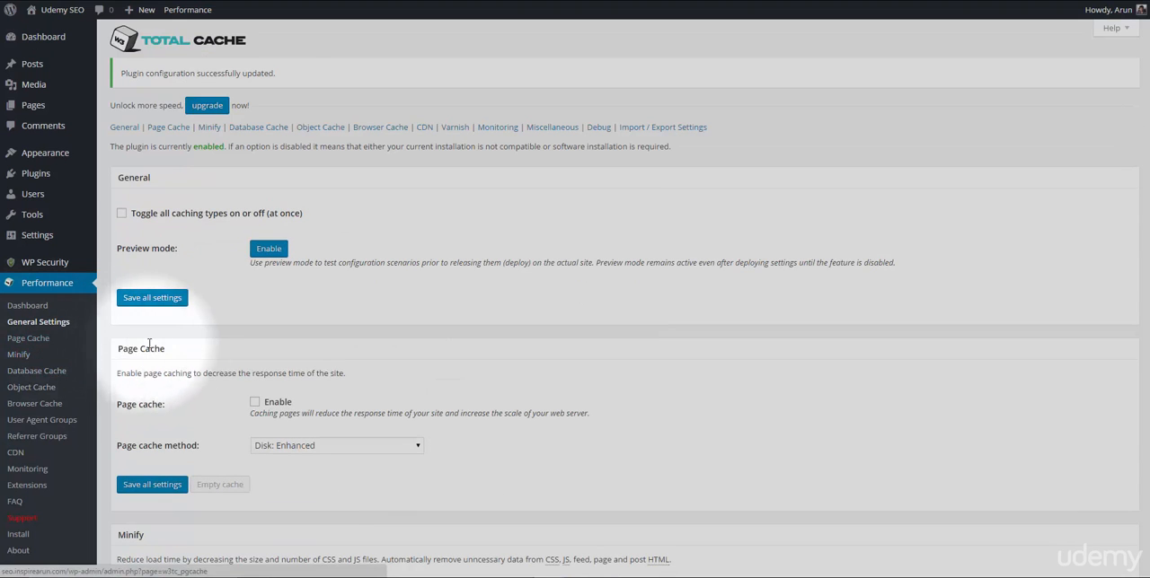
left_click(206, 127)
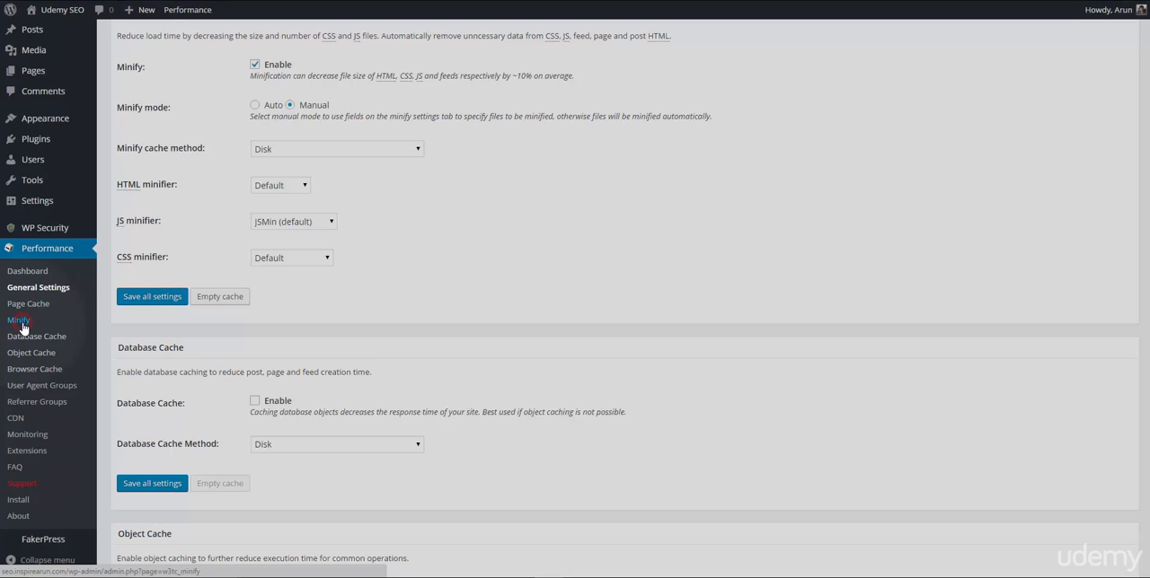
left_click(20, 322)
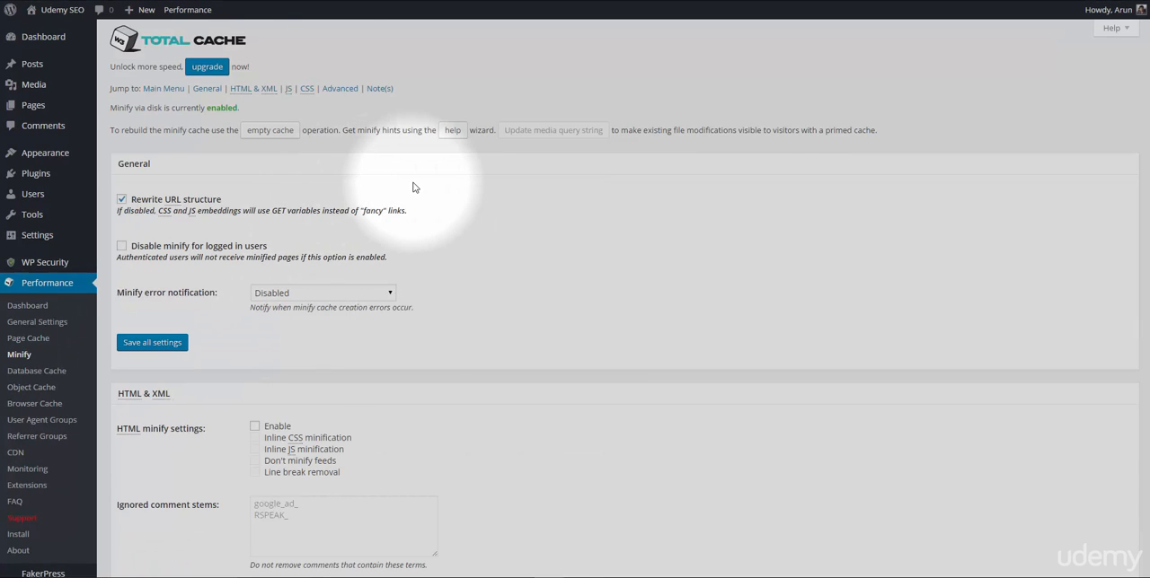
scroll(414, 187, "down", 3)
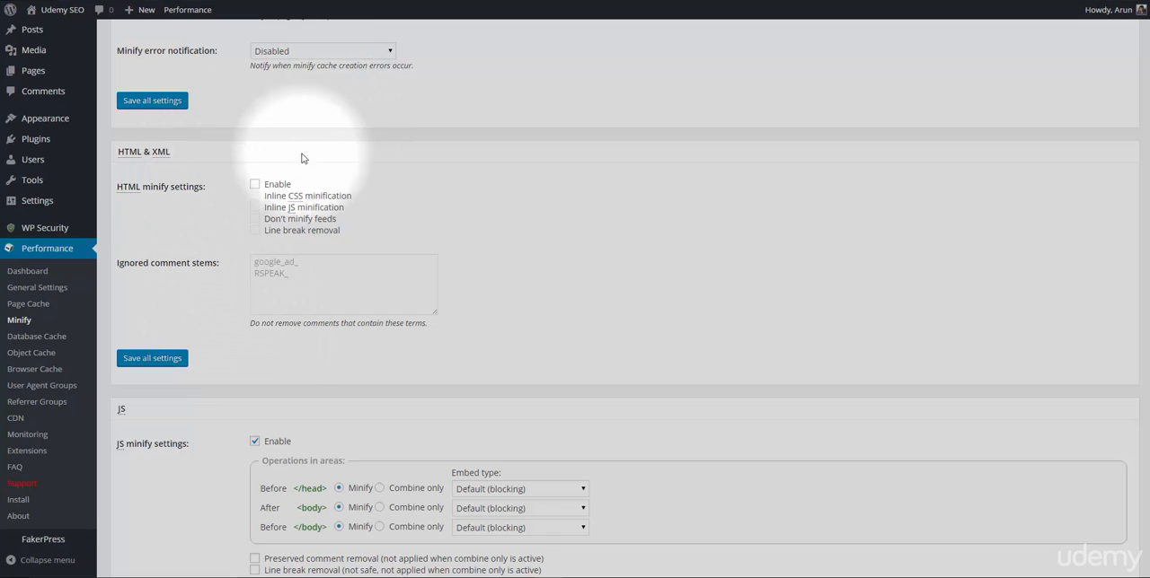
left_click(253, 185)
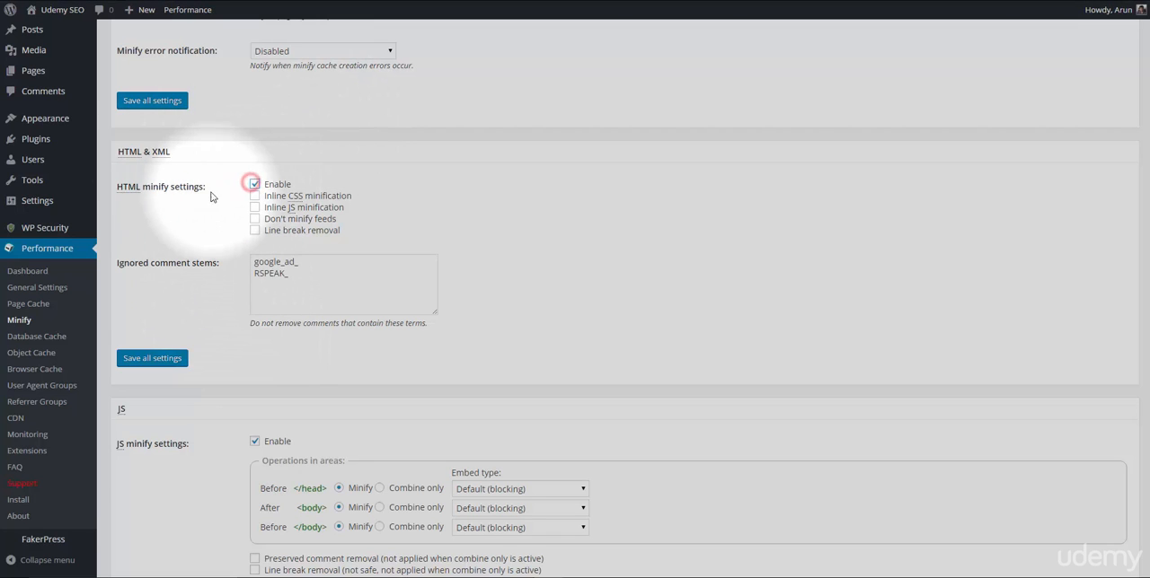
scroll(230, 189, "down", 2)
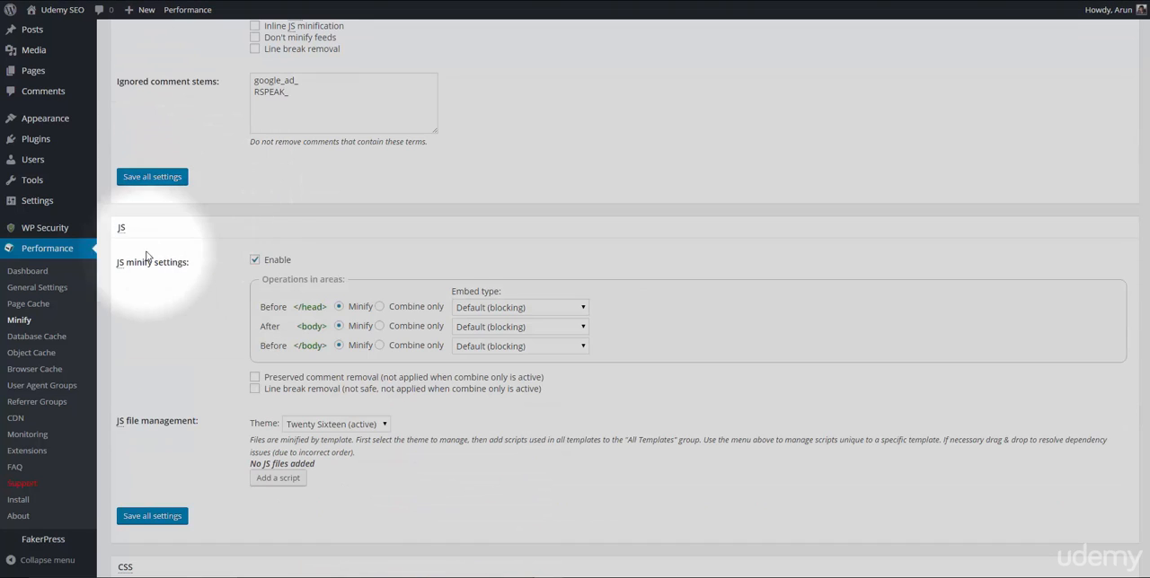
scroll(236, 274, "down", 3)
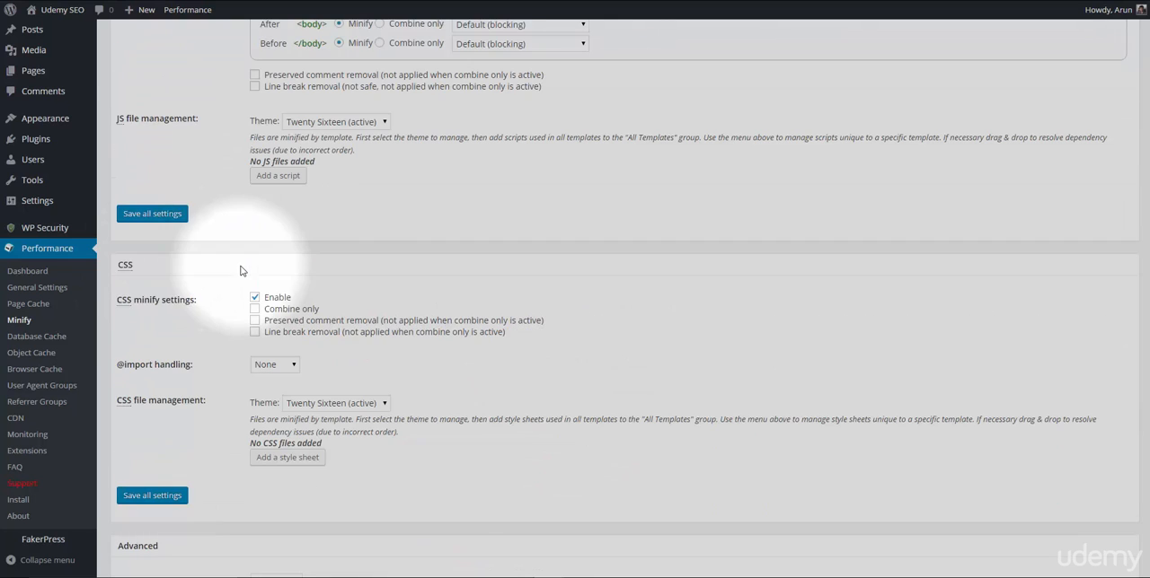
scroll(221, 297, "down", 4)
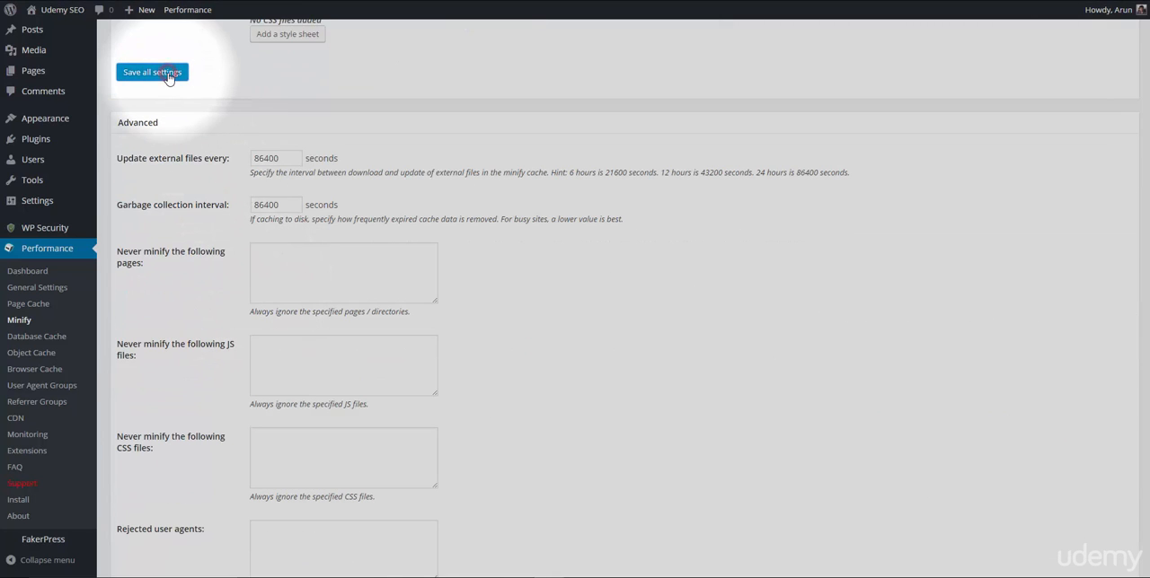
left_click(168, 76)
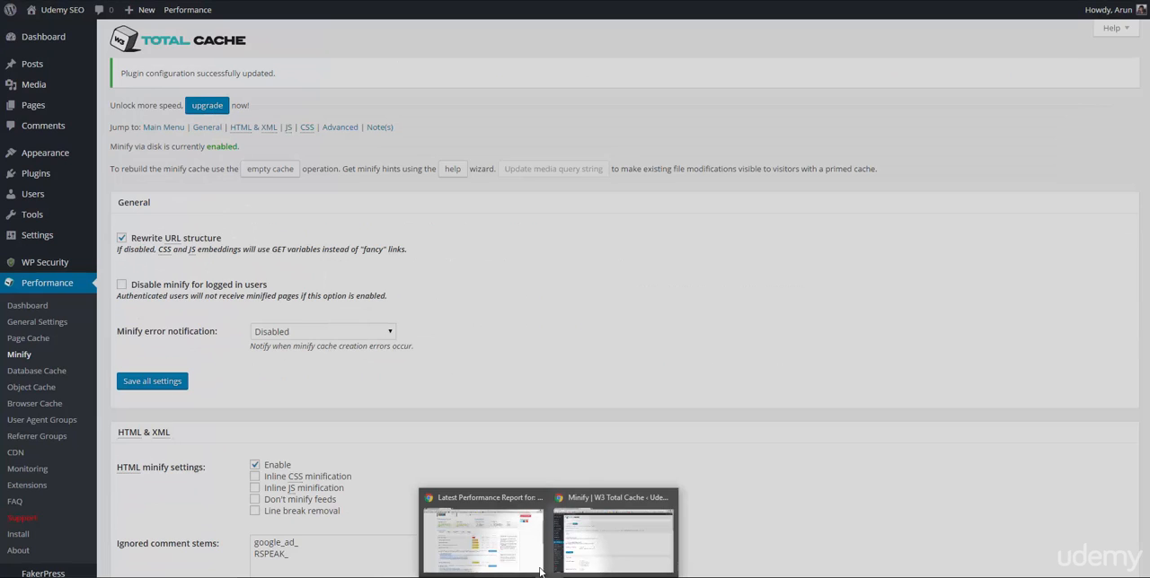
Switch to the GTmetrix report for seo.inspirearun.com, review its performance scores and page details, and re-test the site.
left_click(522, 535)
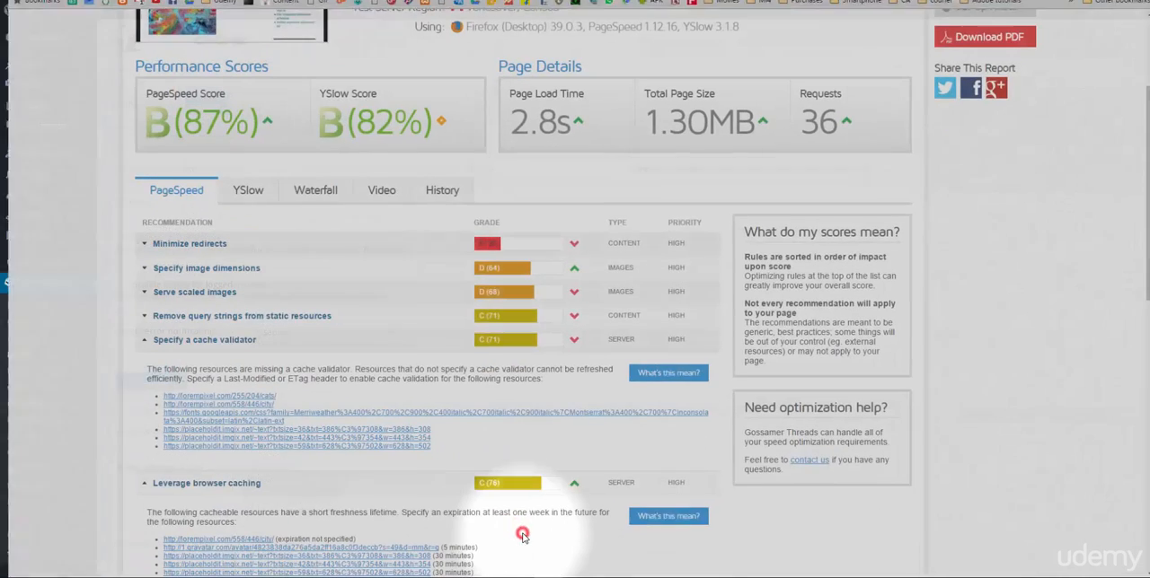
scroll(218, 307, "up", 2)
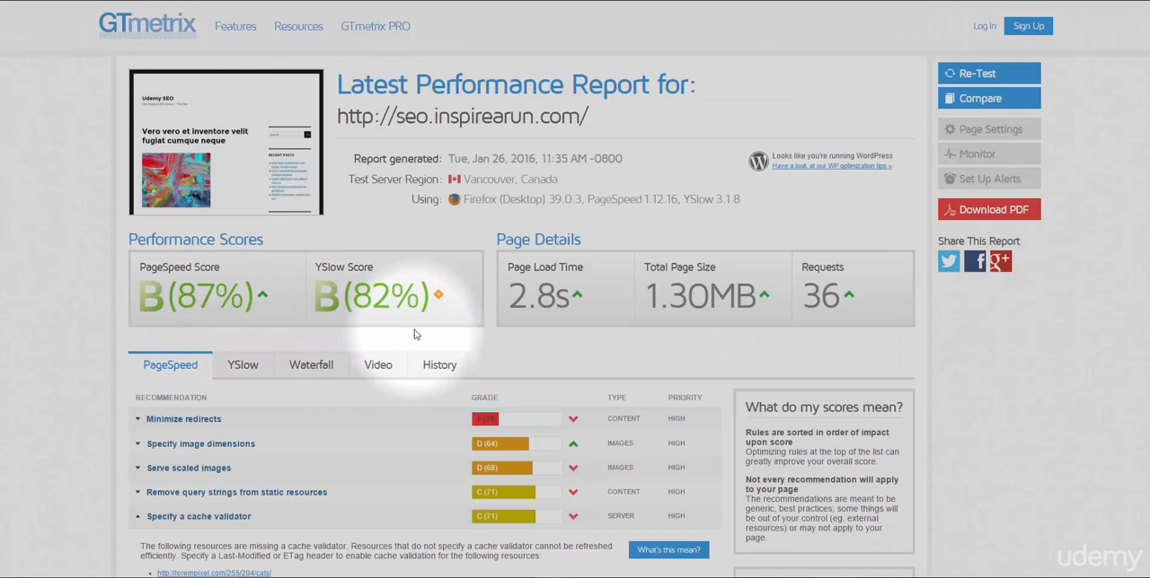
scroll(407, 268, "down", 2)
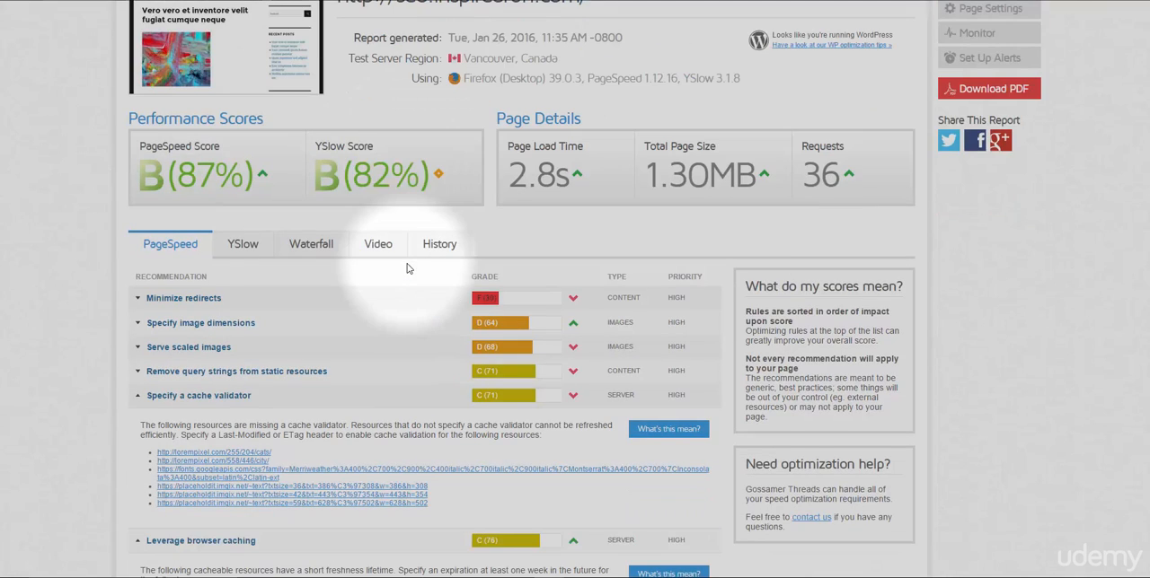
scroll(399, 305, "up", 2)
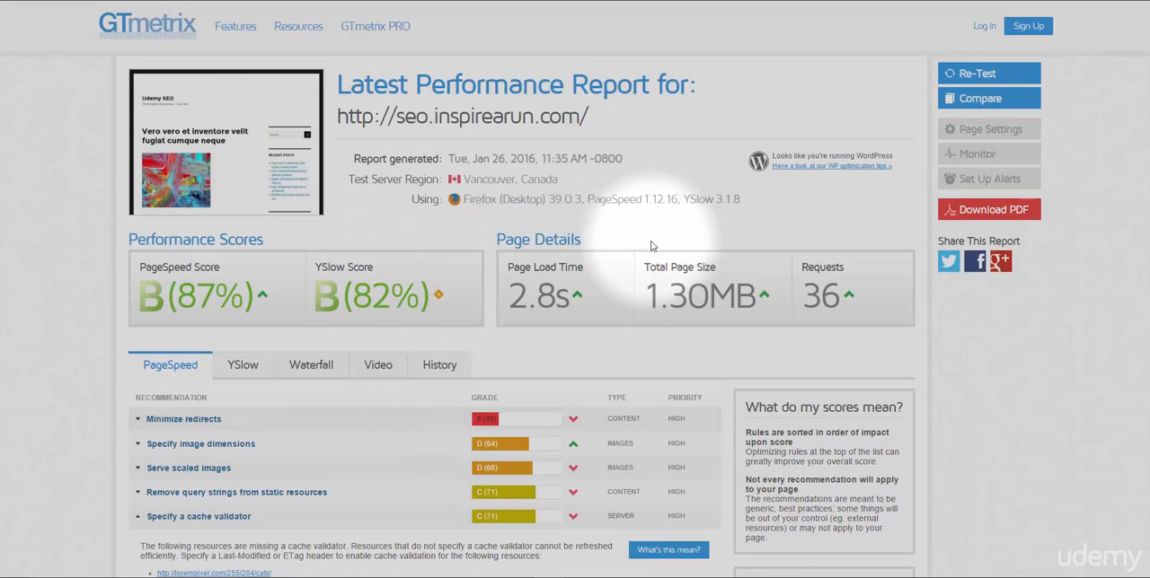
left_click(970, 79)
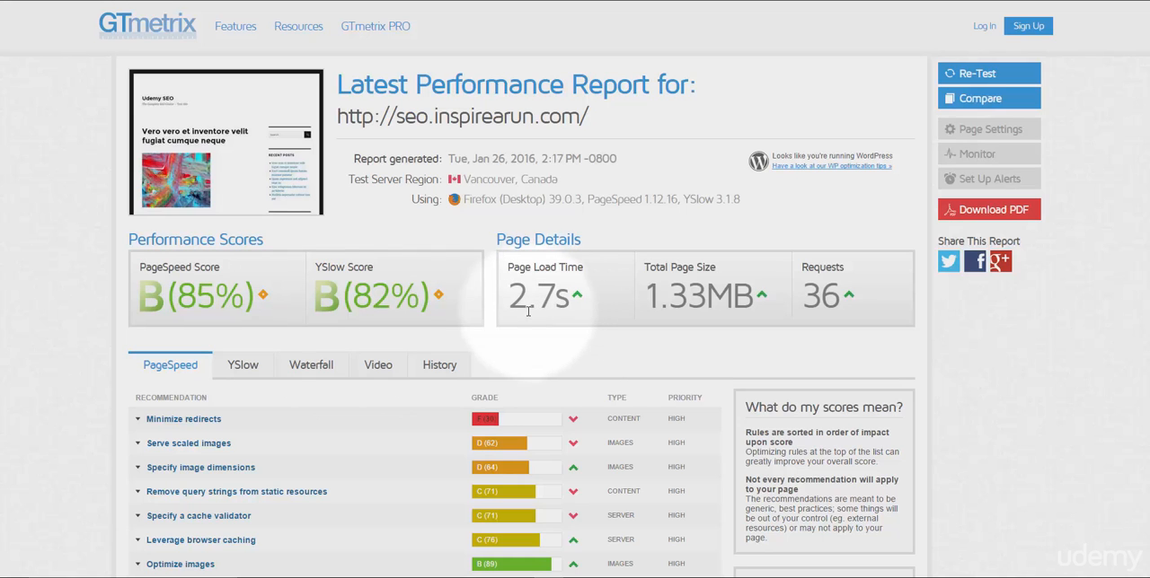
Examine the new report's "Leverage browser caching" and "Specify a cache validator" recommendations and the resources listed under each.
scroll(389, 418, "down", 3)
left_click(389, 418)
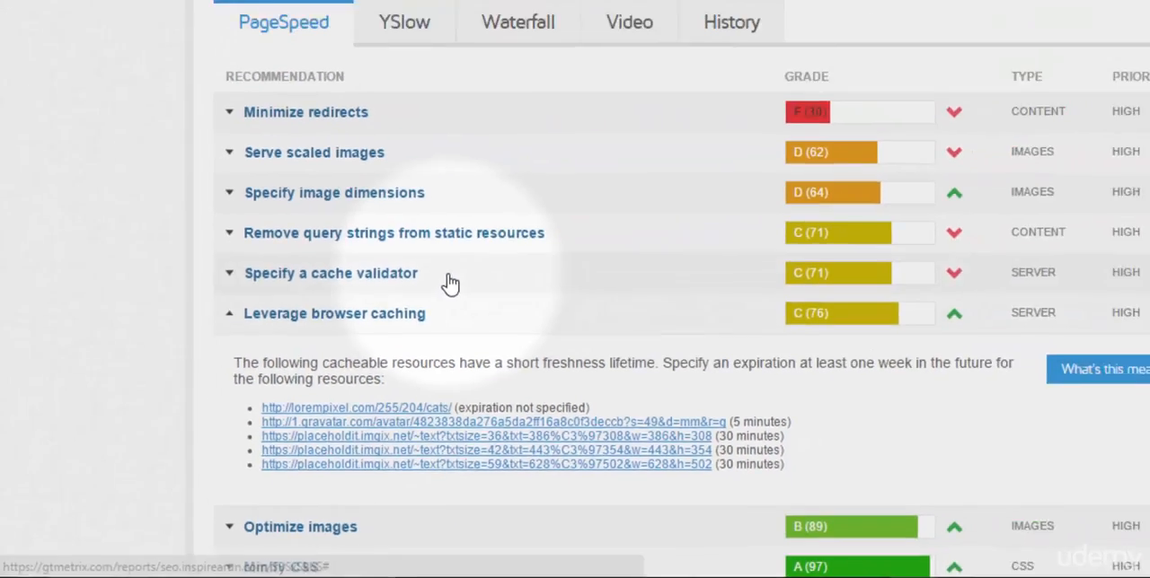
left_click(592, 174)
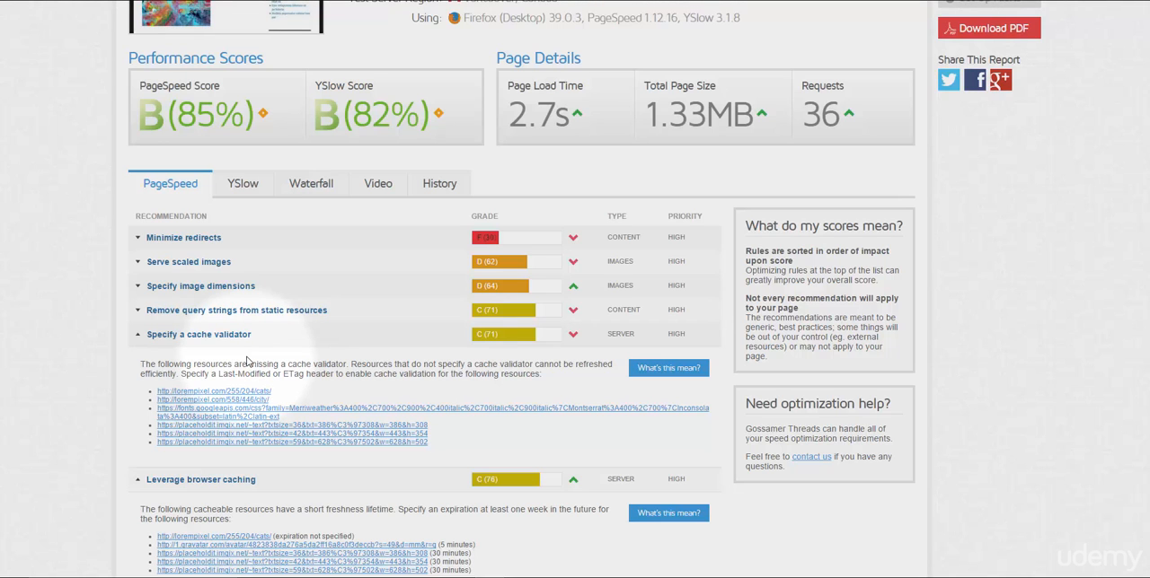
scroll(286, 342, "up", 3)
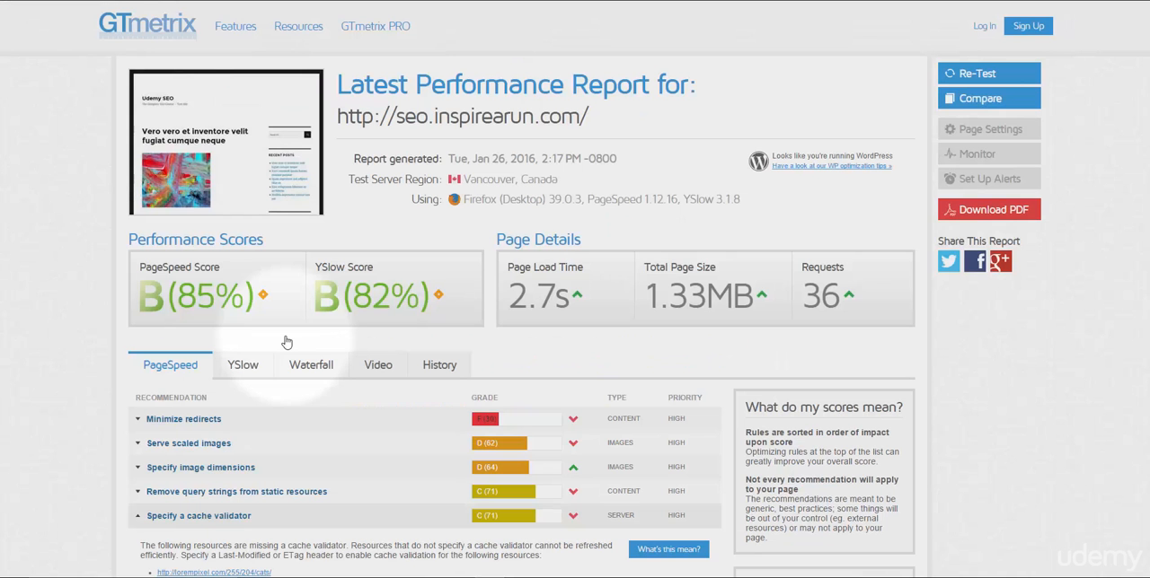